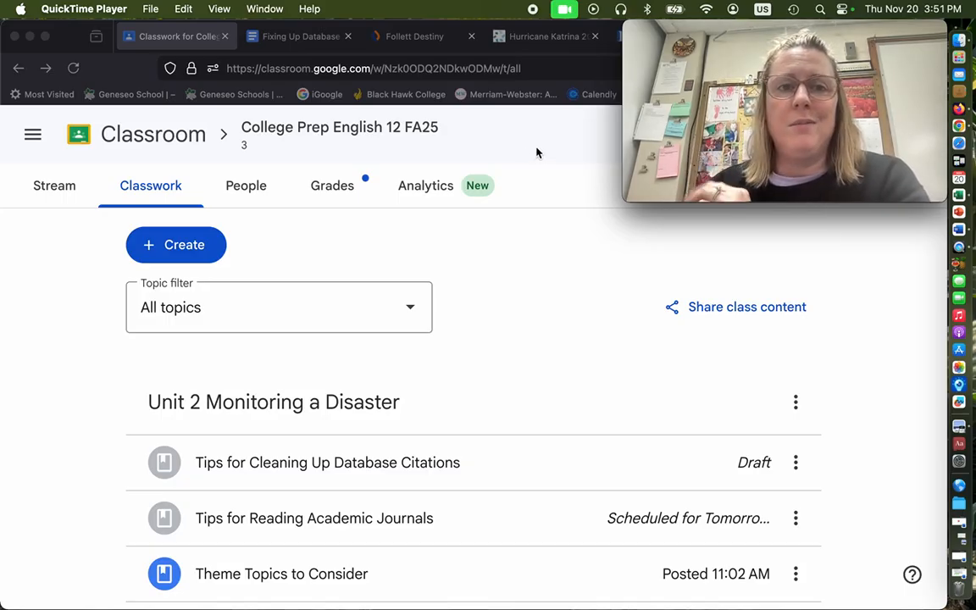
# Consult the database citation guide, and bring up the Hurricane Katrina article's MLA 9th Edition citation and its disclaimer in Gale
pyautogui.click(292, 36)
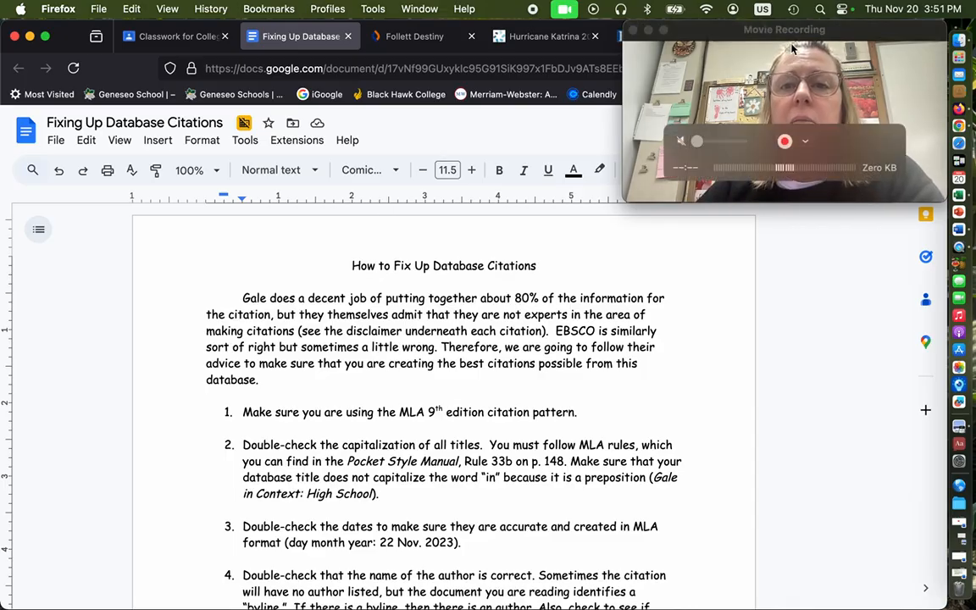
pyautogui.click(533, 35)
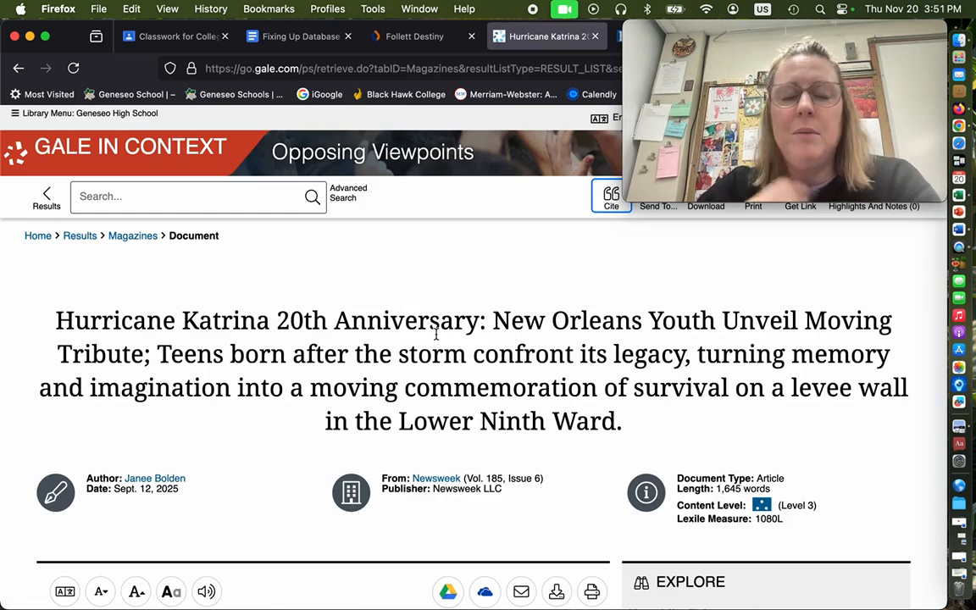
pyautogui.click(611, 200)
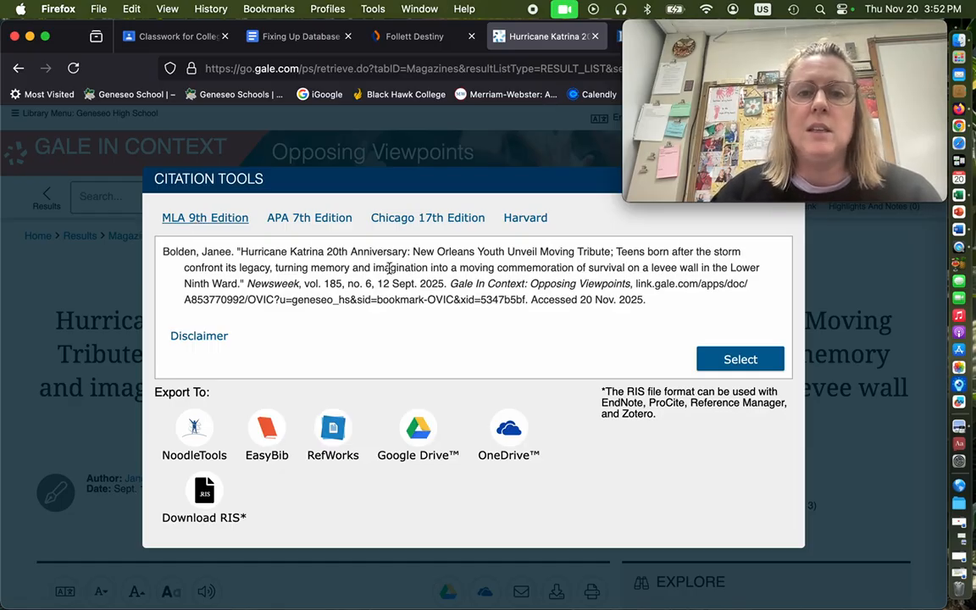
pyautogui.click(213, 338)
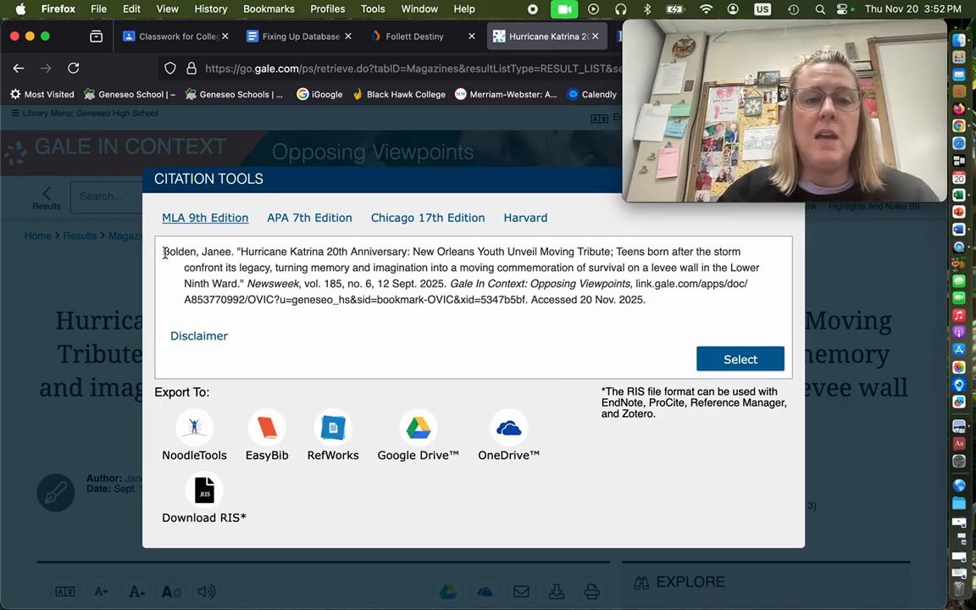
# Copy the article's full MLA 9th Edition citation from Gale into the document under the Works Cited heading
pyautogui.moveTo(163, 252); pyautogui.dragTo(687, 309)
pyautogui.press('super+c')
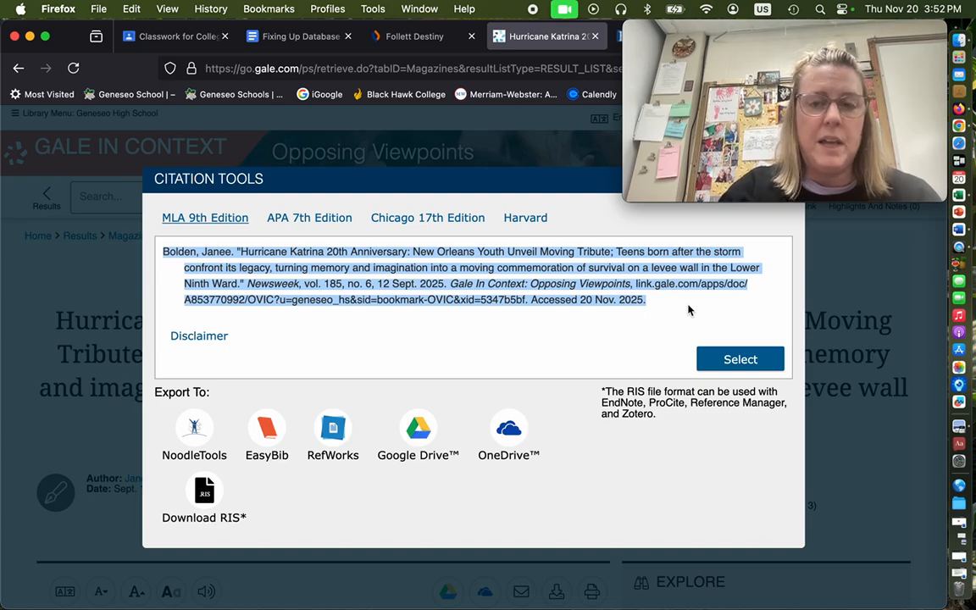
pyautogui.moveTo(776, 119)
pyautogui.moveTo(762, 23); pyautogui.dragTo(132, 21)
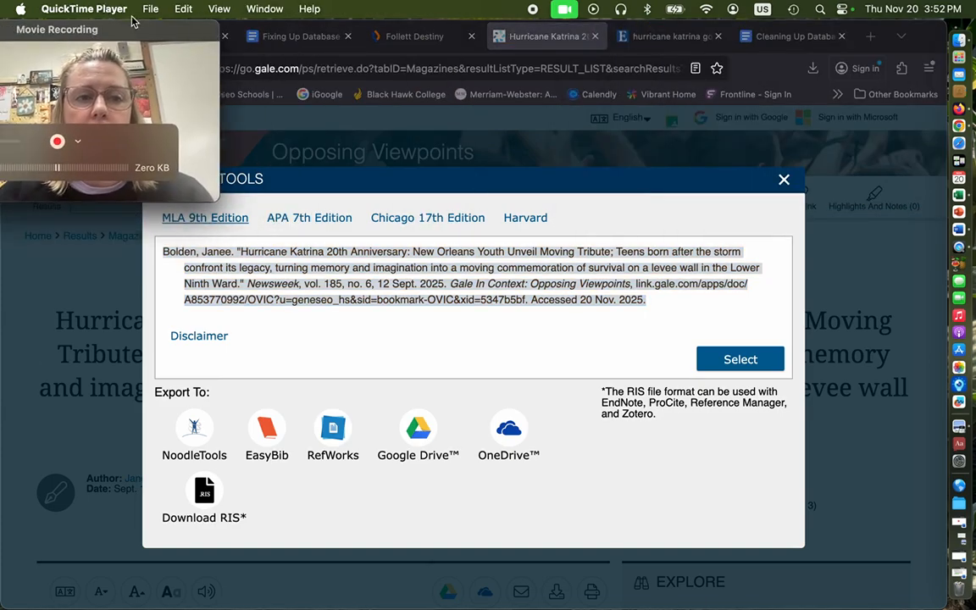
pyautogui.click(778, 38)
pyautogui.press('super+v')
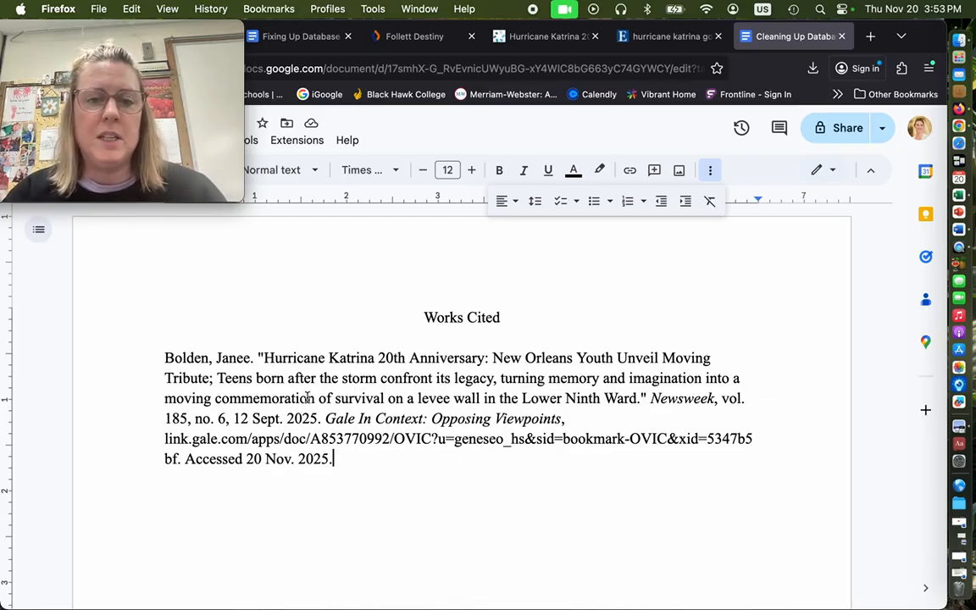
# Review the MLA pattern and title capitalization rules in the database citation guide
pyautogui.click(271, 36)
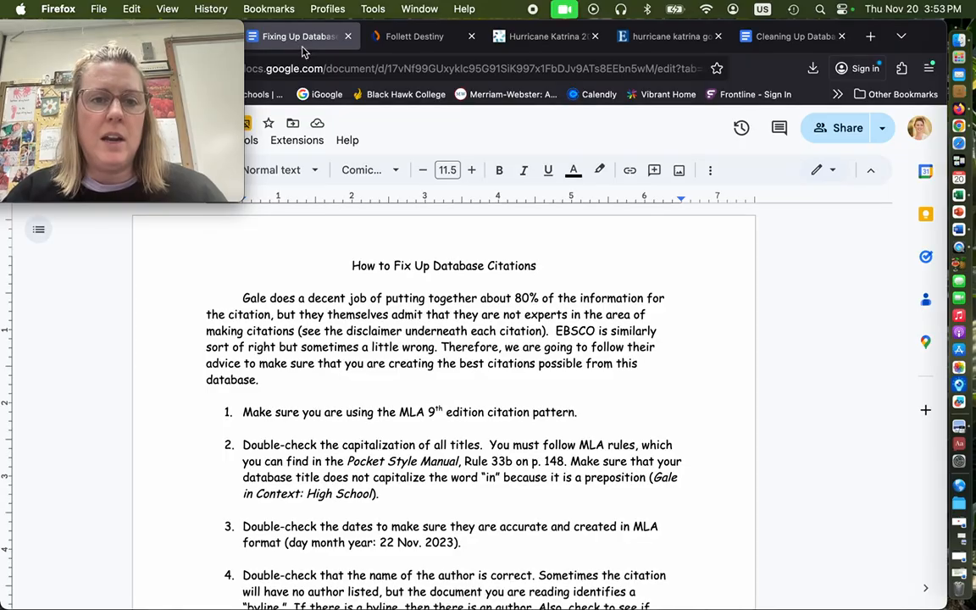
pyautogui.scroll(-3, 617, 392)
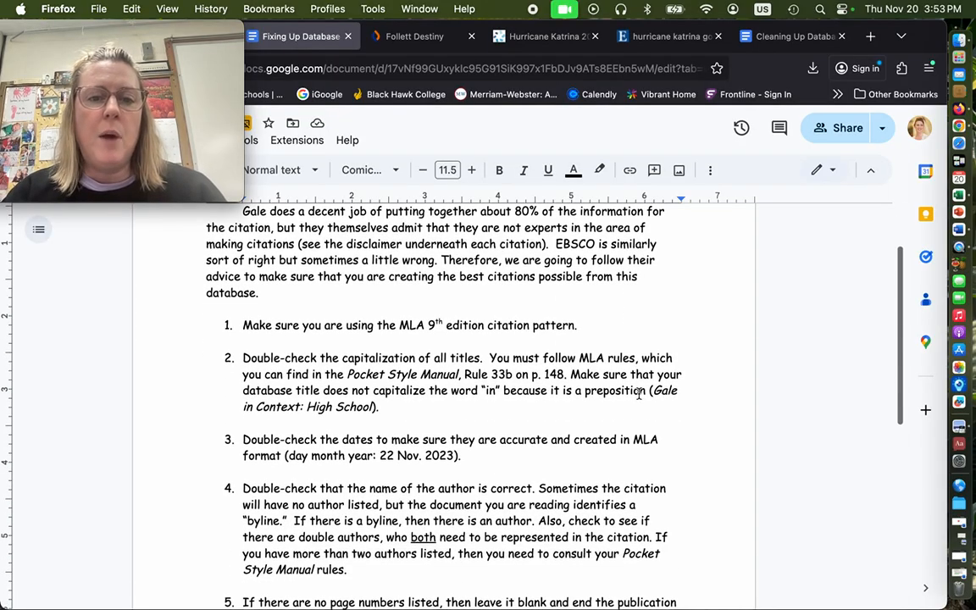
pyautogui.click(677, 316)
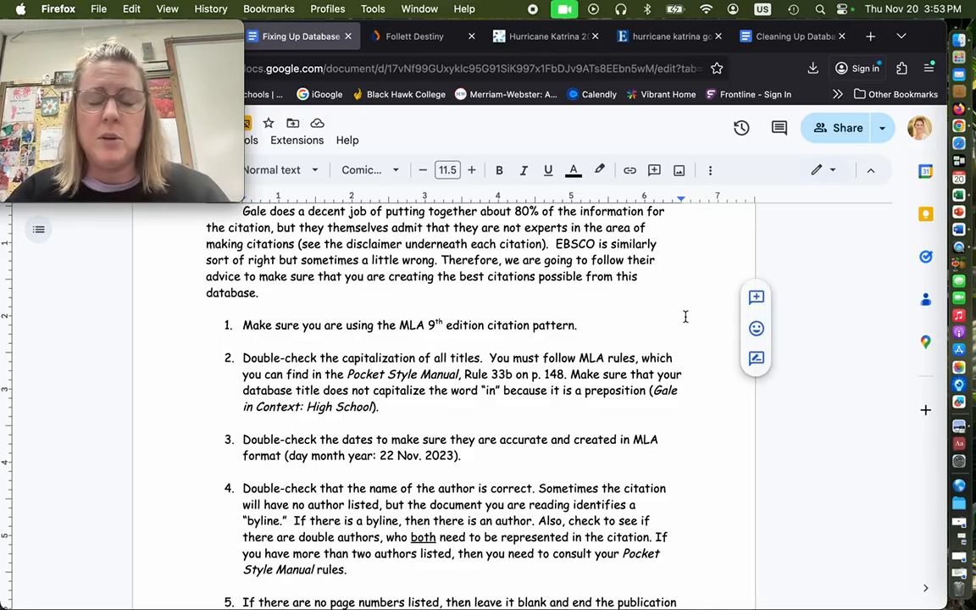
pyautogui.scroll(-3, 685, 316)
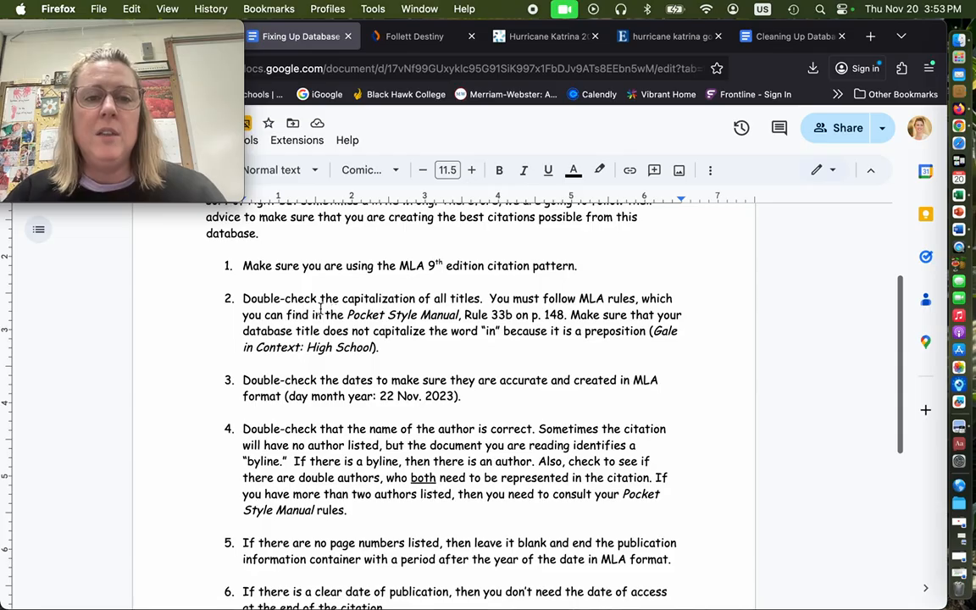
# Capitalize "Born", "Storm" and "Confront" in the article title of the Works Cited entry
pyautogui.click(779, 36)
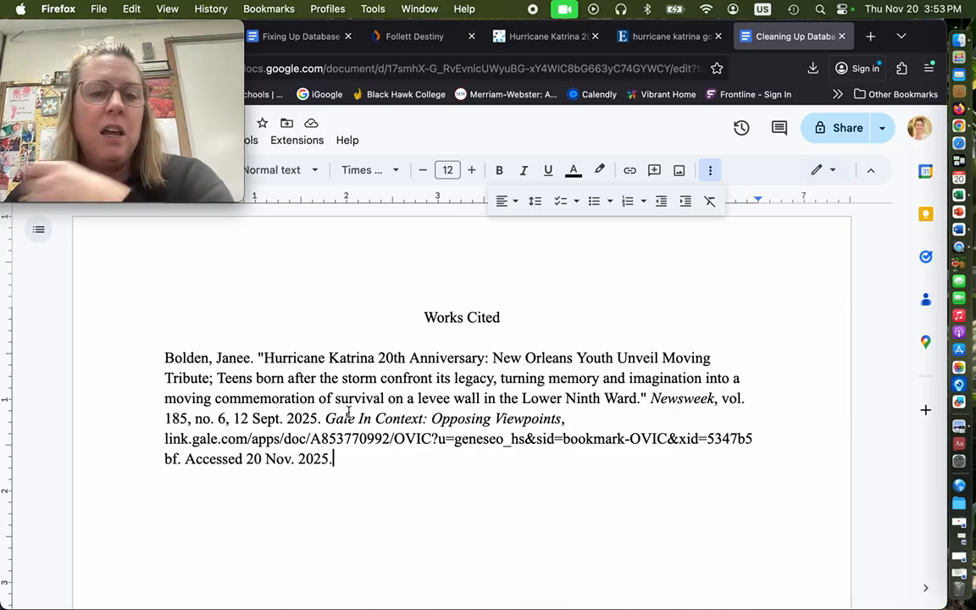
pyautogui.click(261, 377)
pyautogui.press('BackSpace')
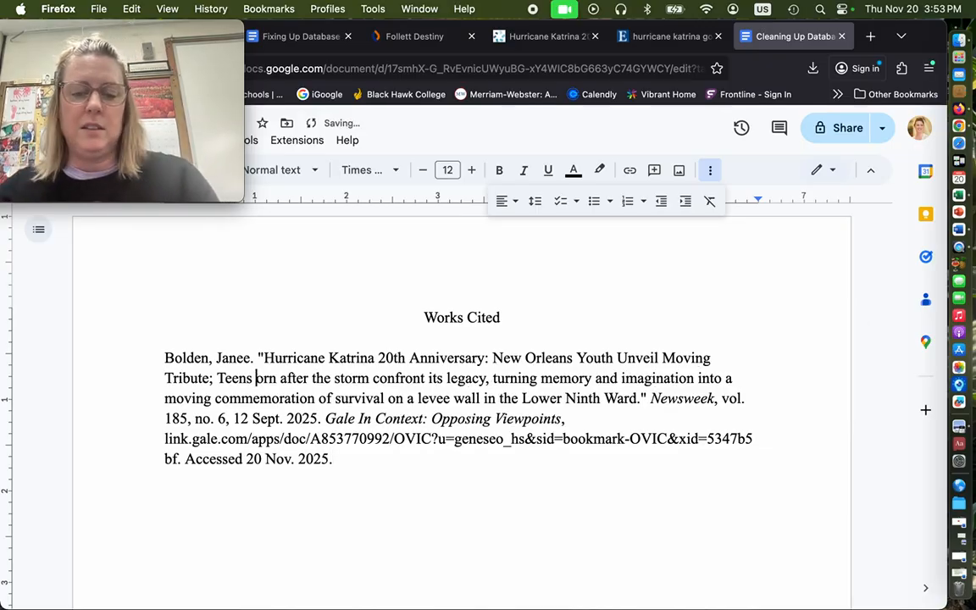
pyautogui.write('B')
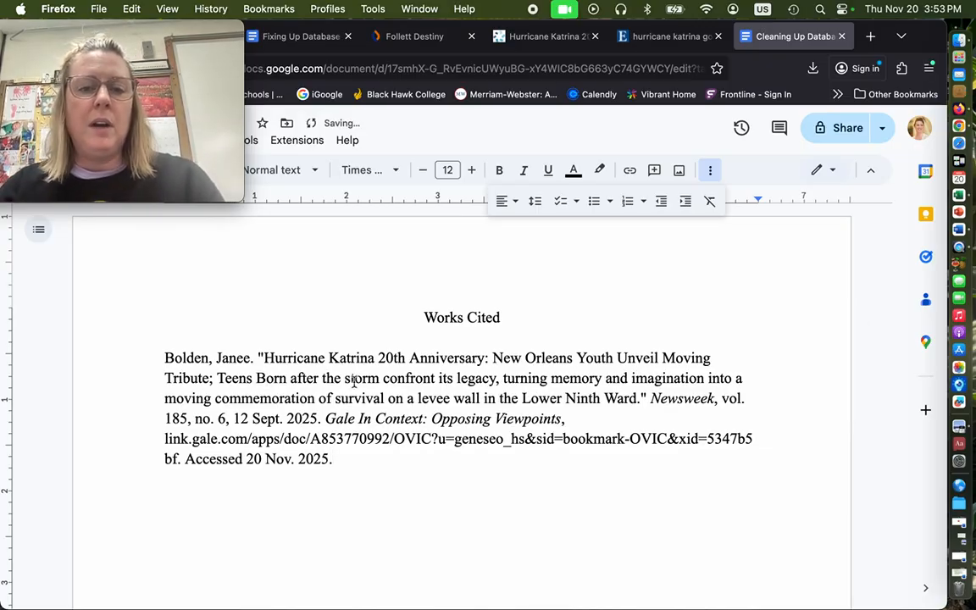
pyautogui.click(352, 378)
pyautogui.press('BackSpace')
pyautogui.write('S')
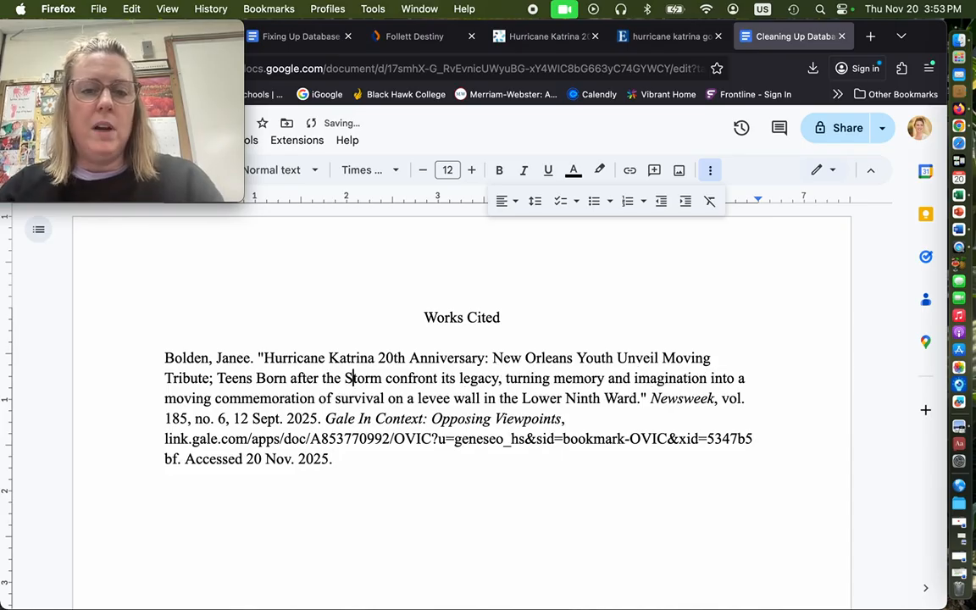
pyautogui.click(392, 378)
pyautogui.press('BackSpace')
pyautogui.write('C')
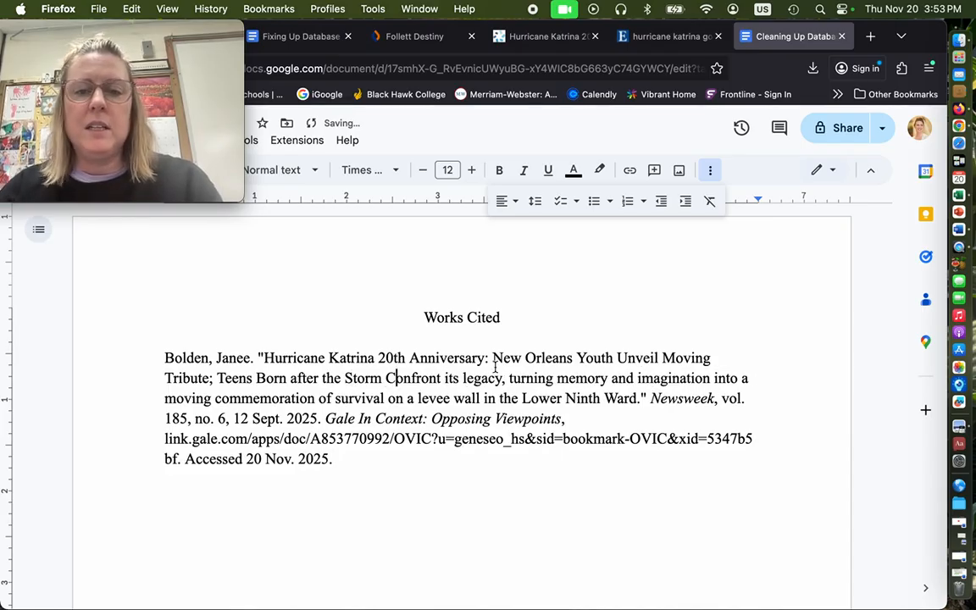
# Capitalize "Its", "Legacy", "Turning" and "Memory" in the article title
pyautogui.click(448, 378)
pyautogui.press('BackSpace')
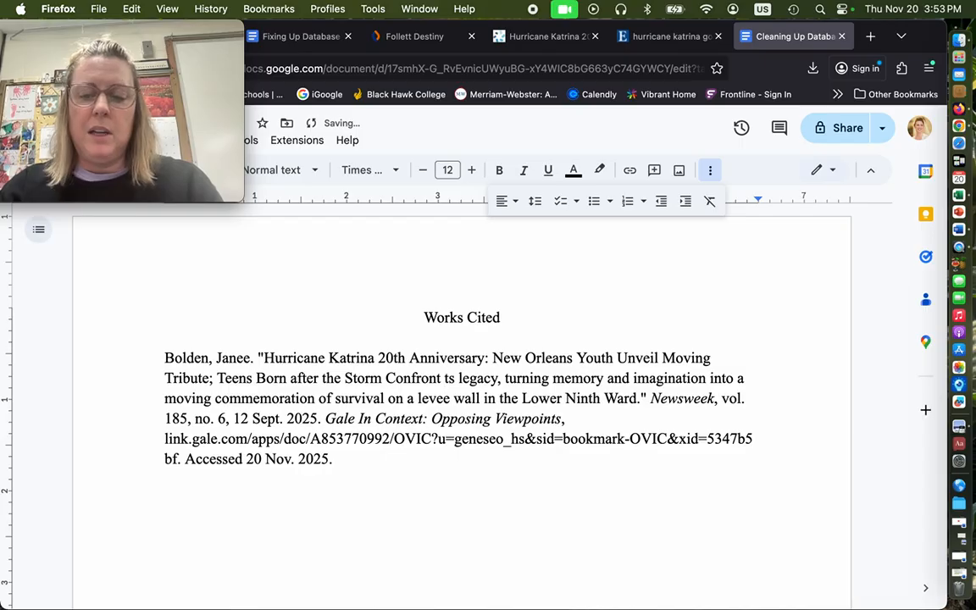
pyautogui.write('I')
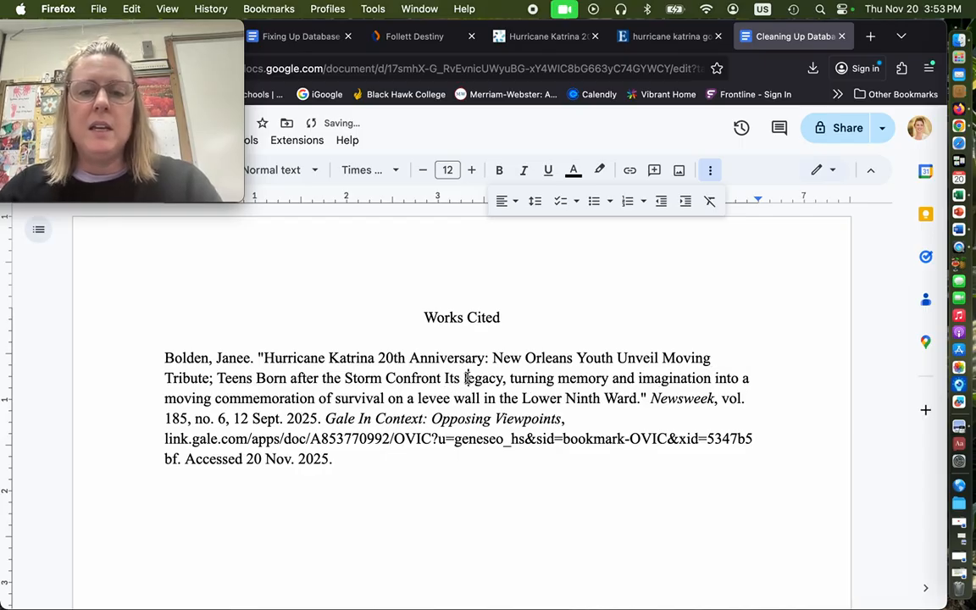
pyautogui.click(468, 378)
pyautogui.press('BackSpace')
pyautogui.write('L')
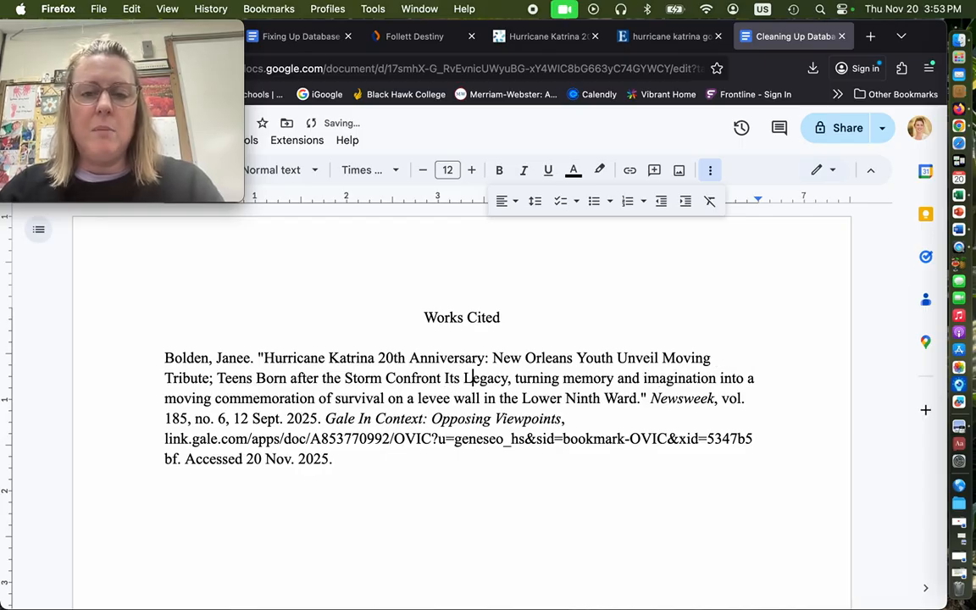
pyautogui.click(520, 378)
pyautogui.press('BackSpace')
pyautogui.write('T')
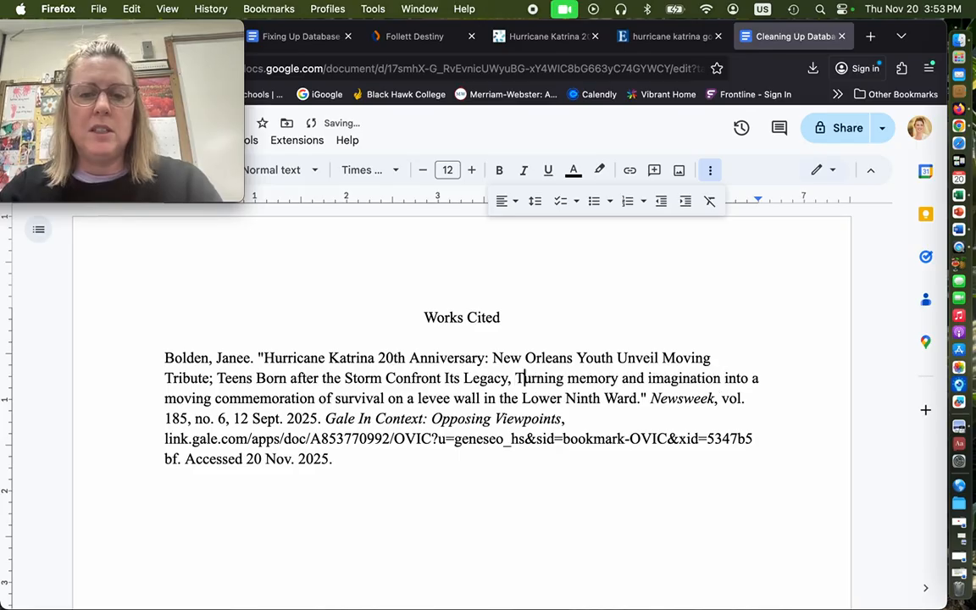
pyautogui.click(581, 379)
pyautogui.press('BackSpace')
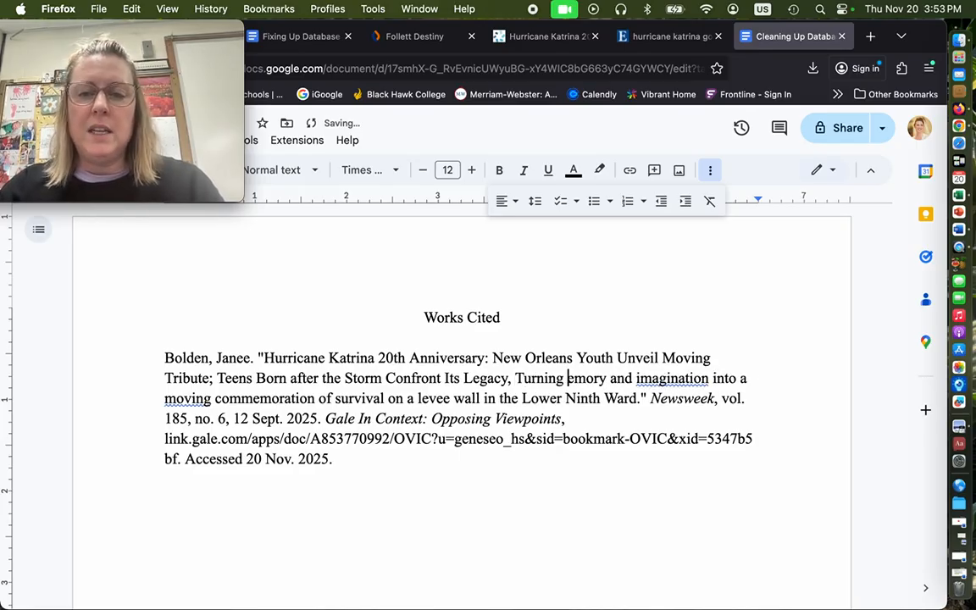
pyautogui.write('M')
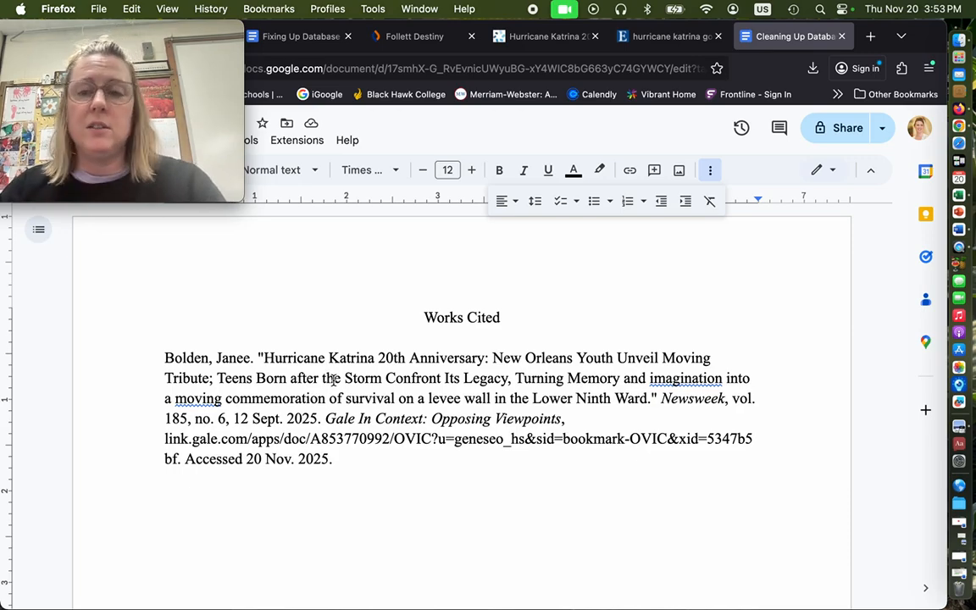
# Capitalize "Imagination", "Moving", "Commemoration" and "Survival" in the article title
pyautogui.click(652, 379)
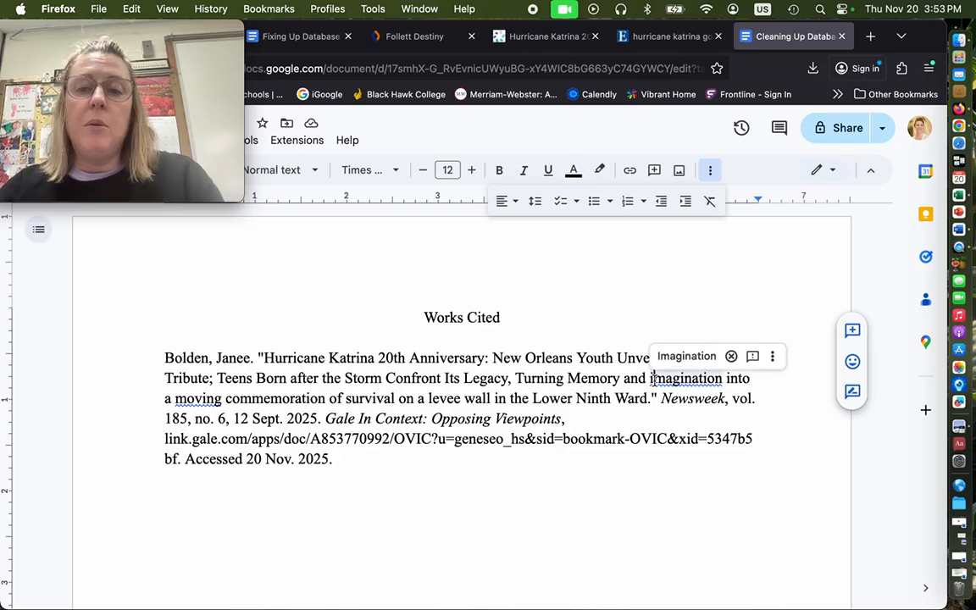
pyautogui.click(686, 356)
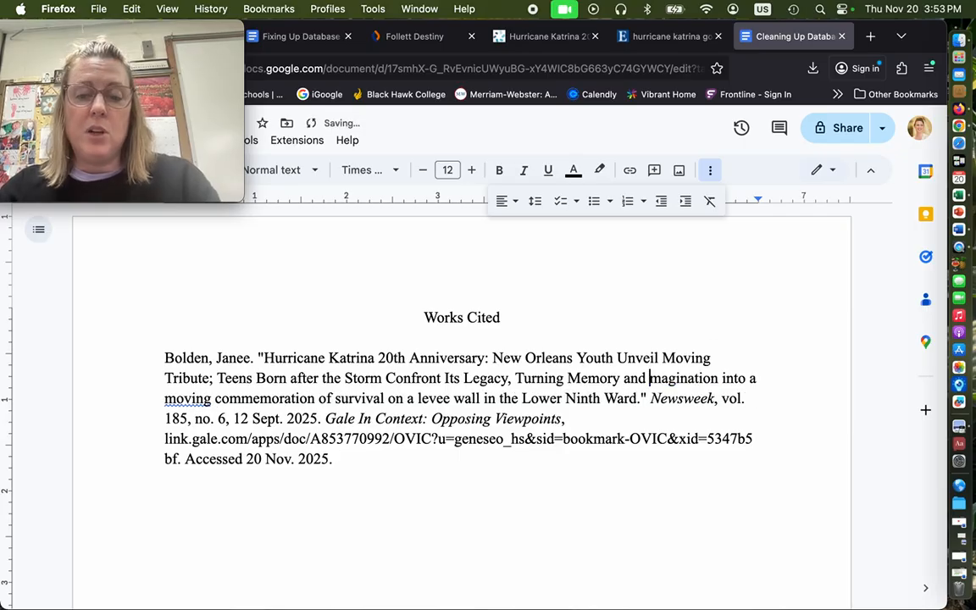
pyautogui.click(186, 402)
pyautogui.press('BackSpace')
pyautogui.write('M')
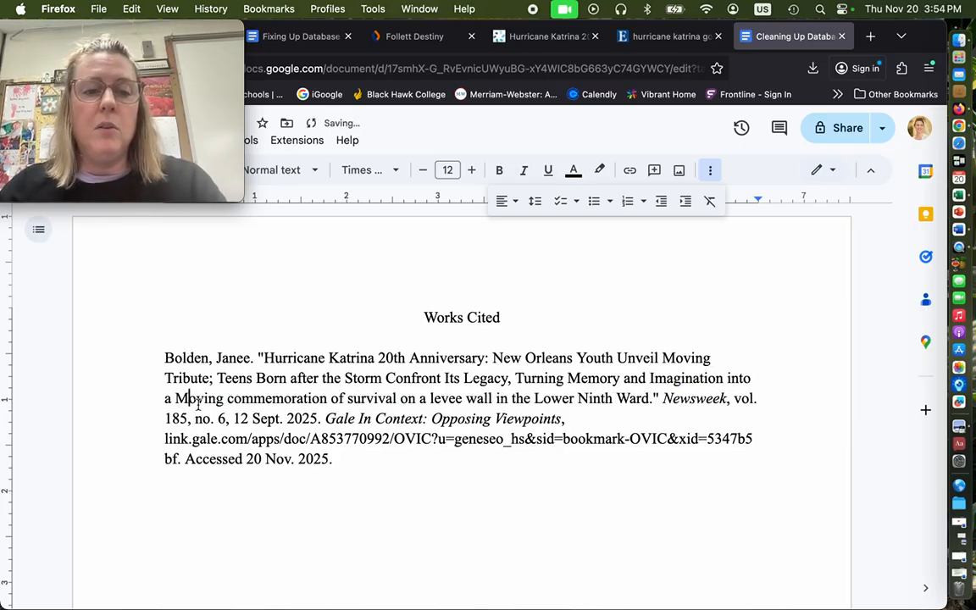
pyautogui.click(234, 399)
pyautogui.press('BackSpace')
pyautogui.write('C')
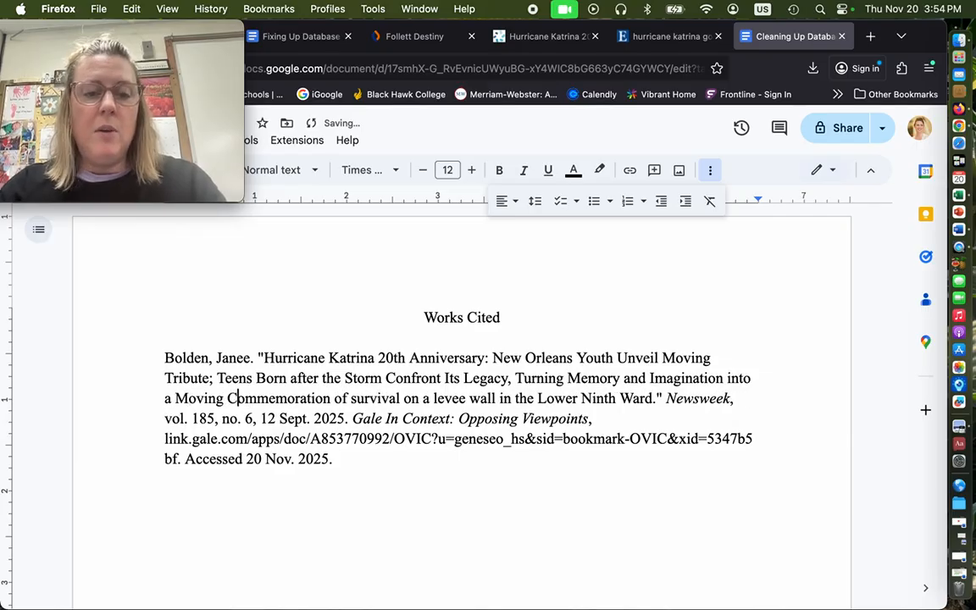
pyautogui.click(357, 398)
pyautogui.press('BackSpace')
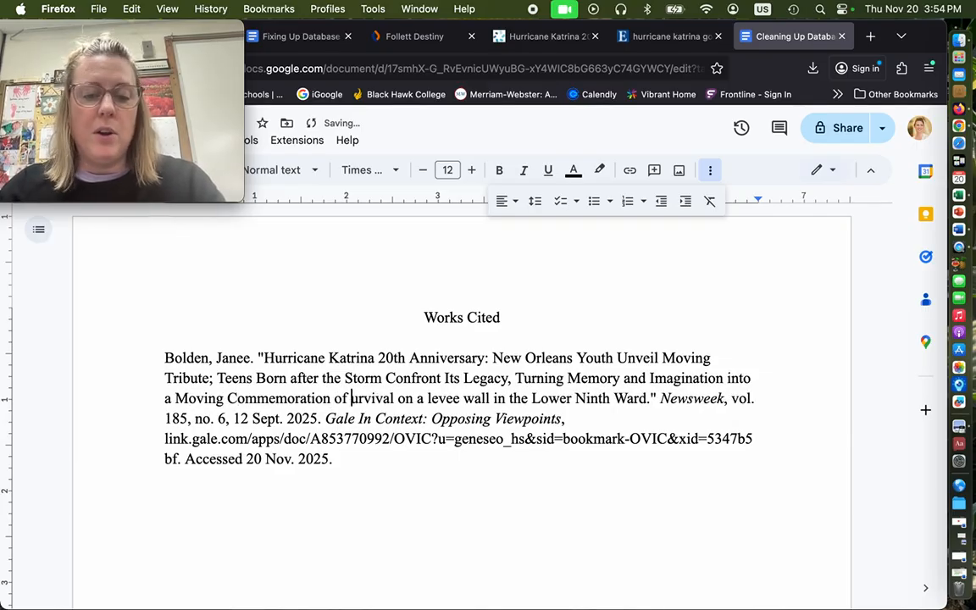
pyautogui.write('S')
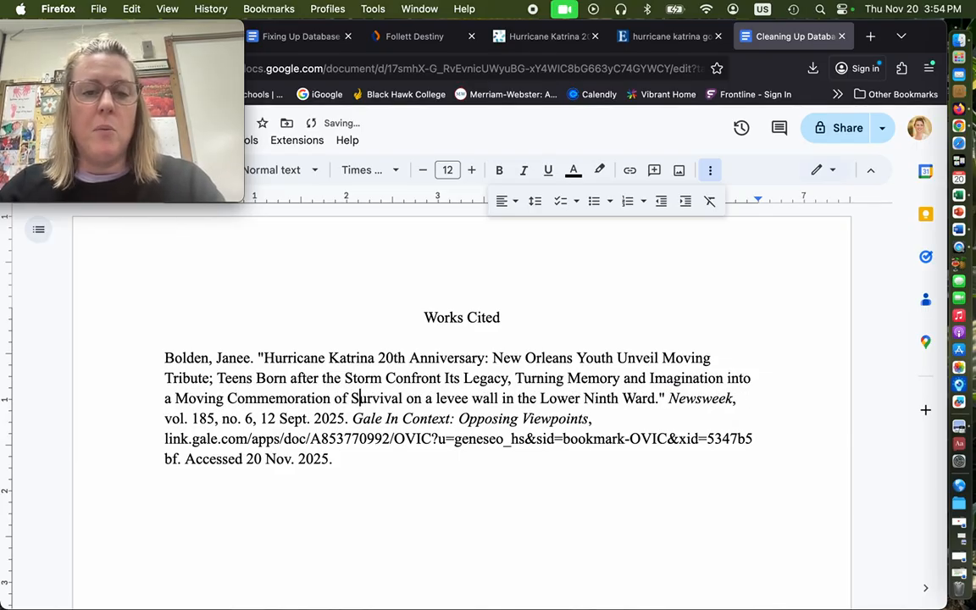
# Capitalize "Levee" and "Wall" near the end of the article title
pyautogui.click(440, 398)
pyautogui.press('BackSpace')
pyautogui.write('L')
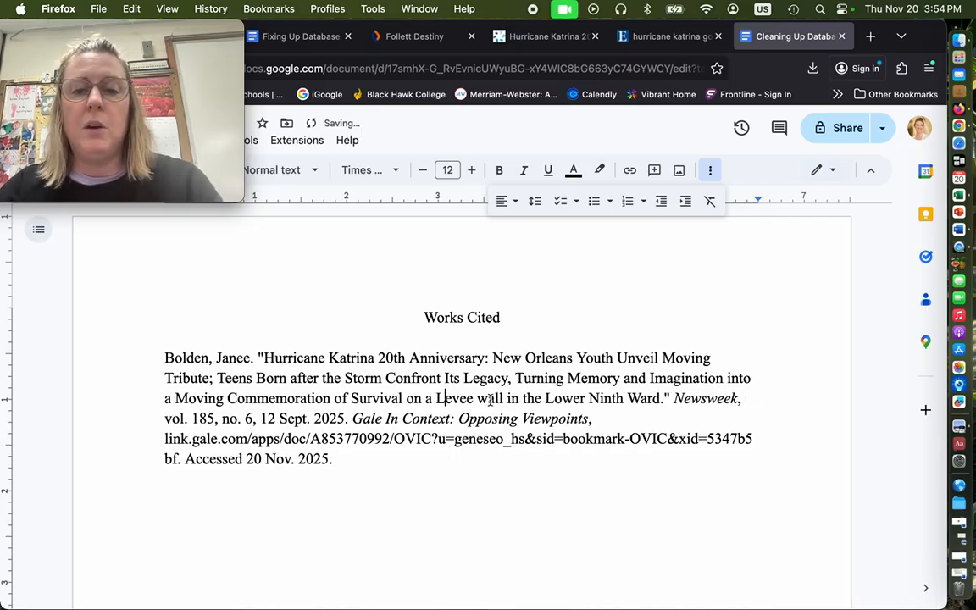
pyautogui.click(487, 398)
pyautogui.press('BackSpace')
pyautogui.write('W')
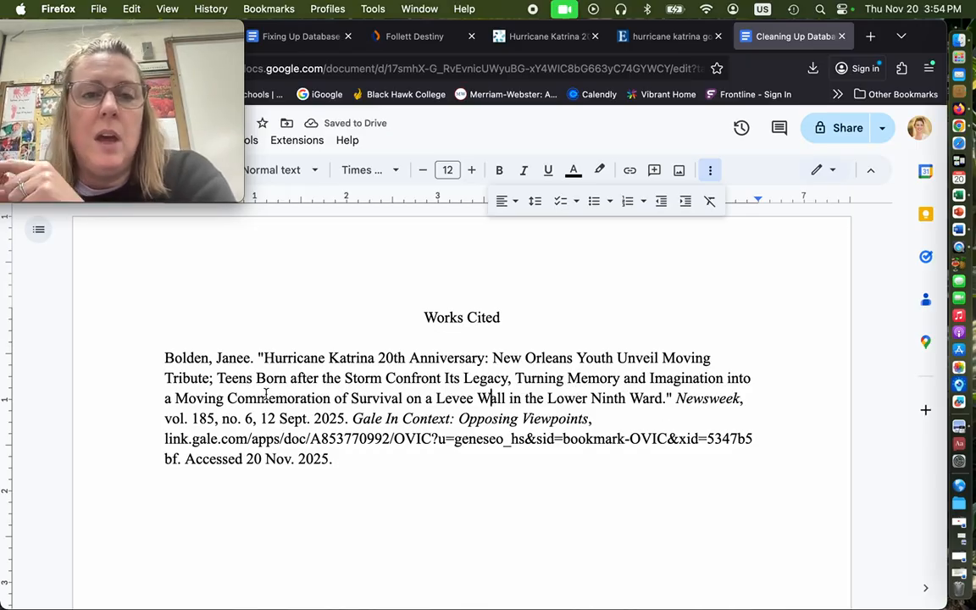
# Check the citation's date and author against the guide's rules and the publication details on the Gale article page
pyautogui.click(297, 37)
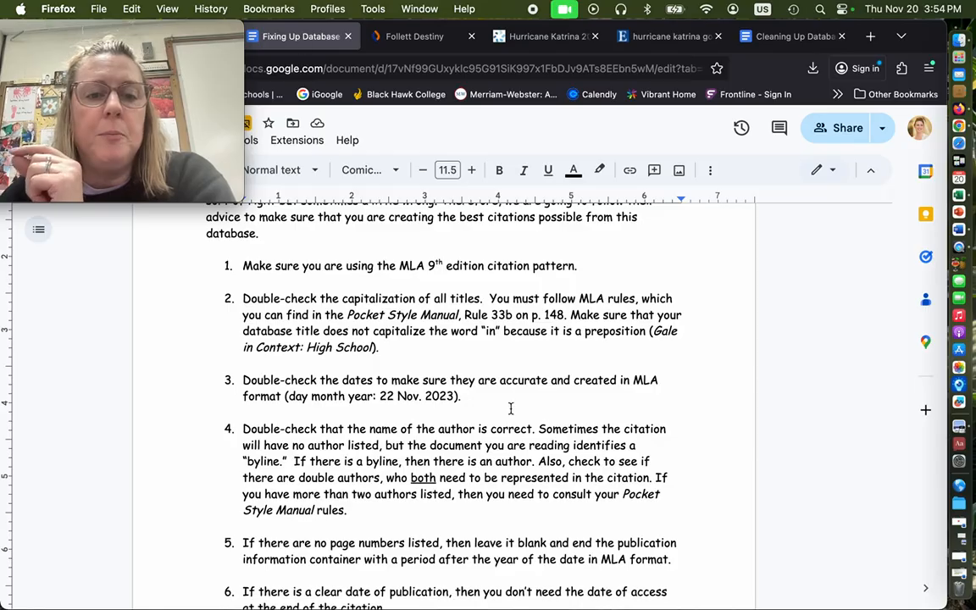
pyautogui.scroll(-5, 511, 409)
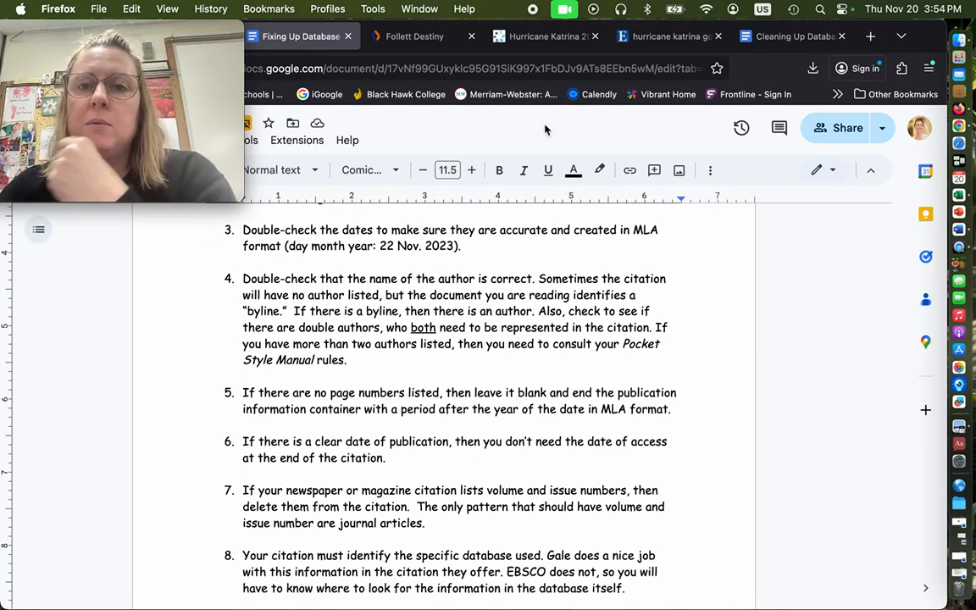
pyautogui.click(494, 36)
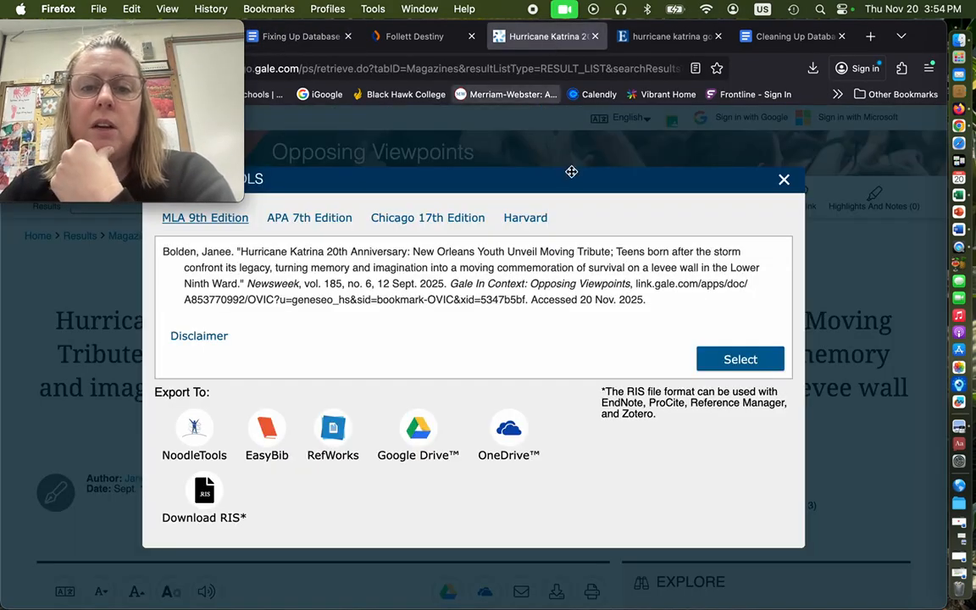
pyautogui.click(784, 179)
pyautogui.scroll(-2, 271, 460)
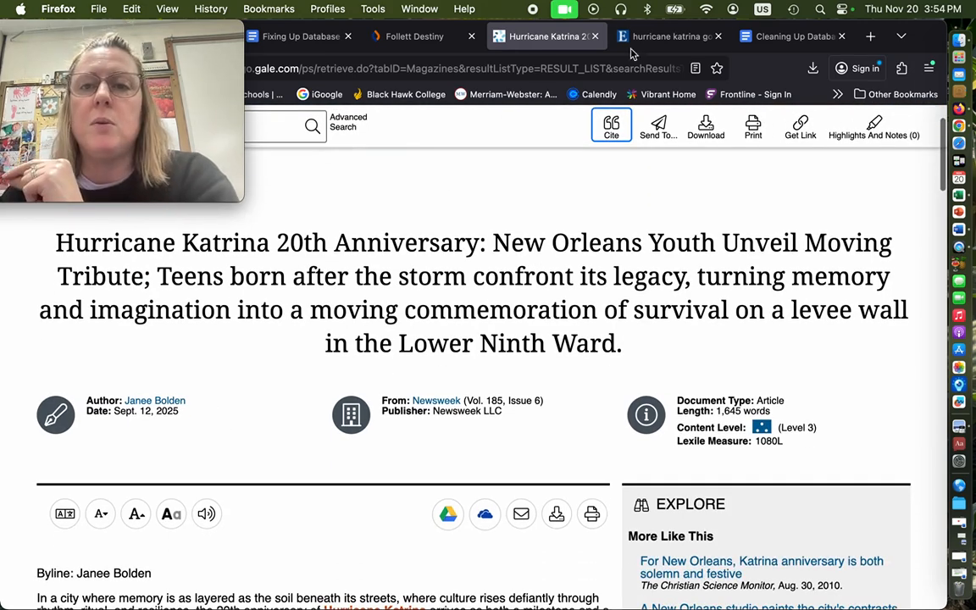
pyautogui.click(779, 38)
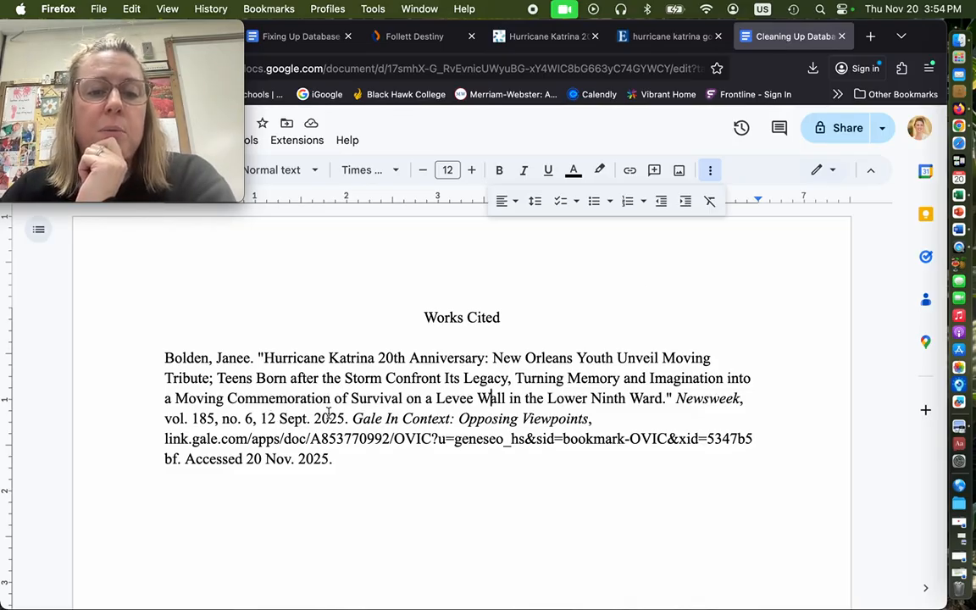
# Check the citation's author against the guide's author rule and the byline on the Gale article page
pyautogui.click(288, 35)
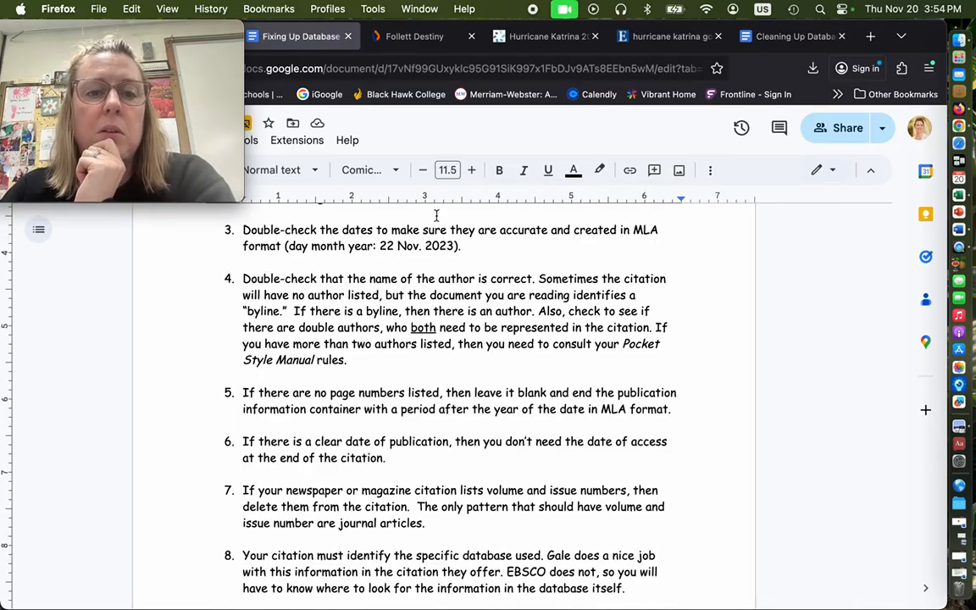
pyautogui.scroll(-2, 685, 345)
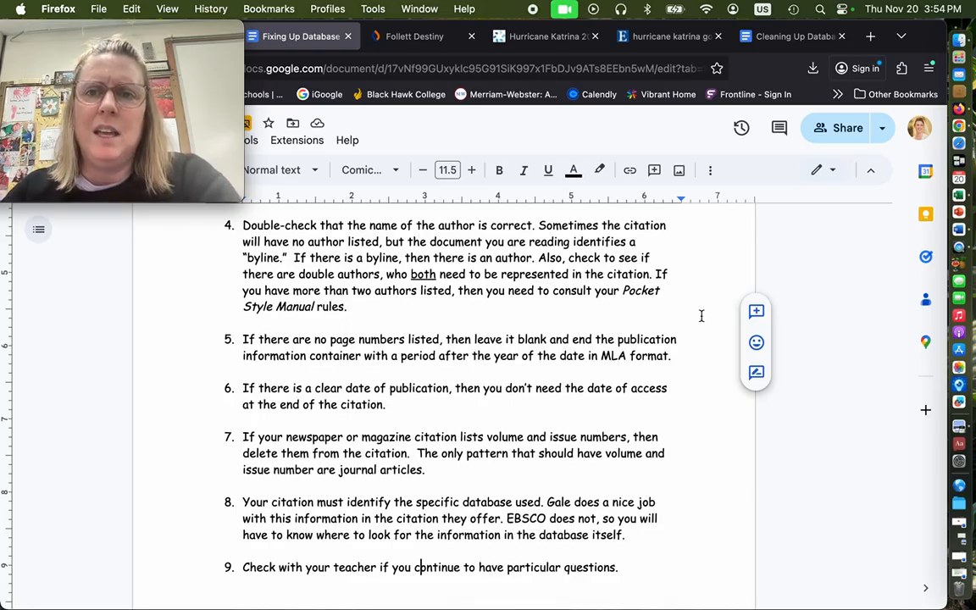
pyautogui.click(500, 35)
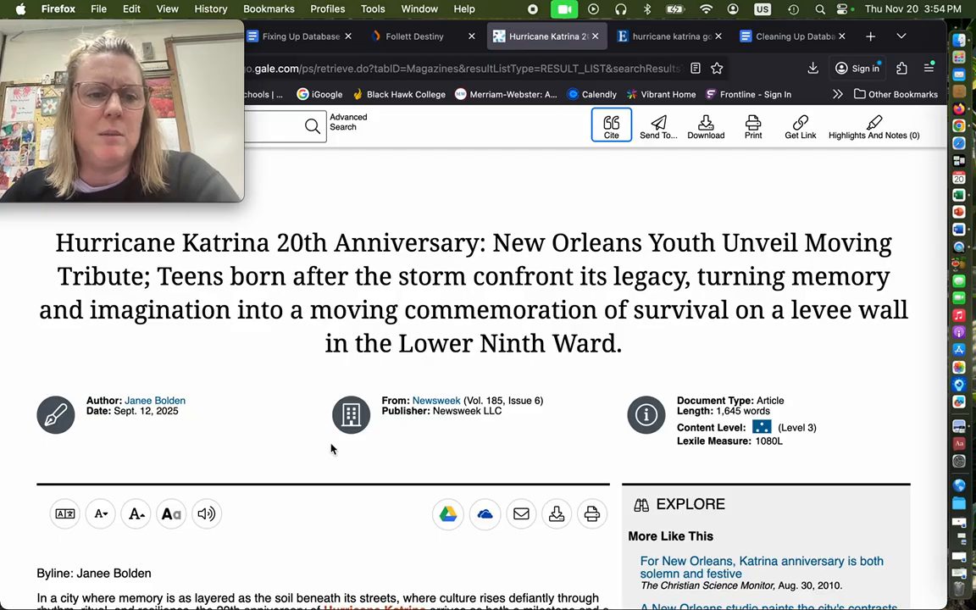
pyautogui.scroll(-4, 331, 449)
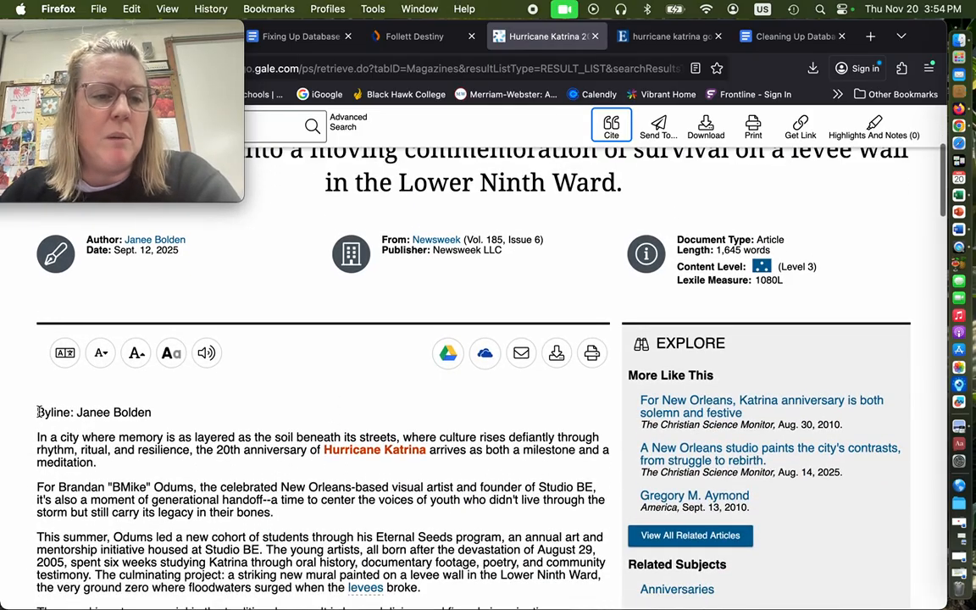
pyautogui.moveTo(37, 411); pyautogui.dragTo(151, 412)
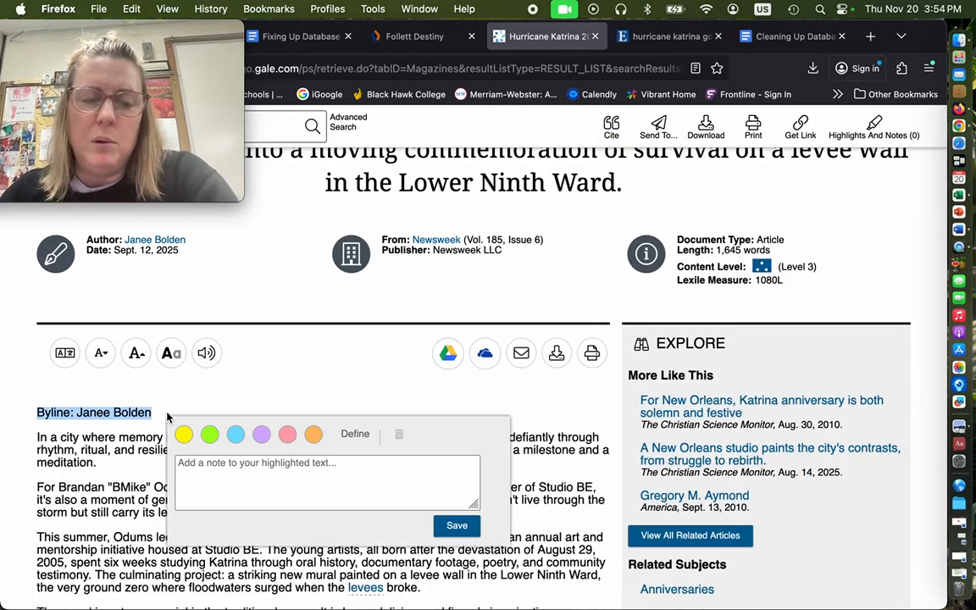
pyautogui.click(240, 388)
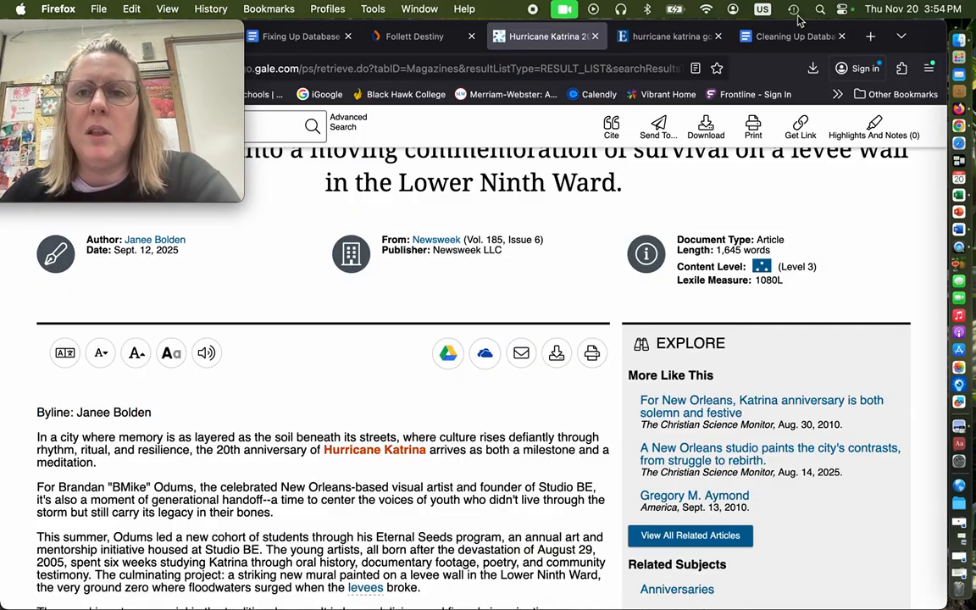
pyautogui.click(752, 36)
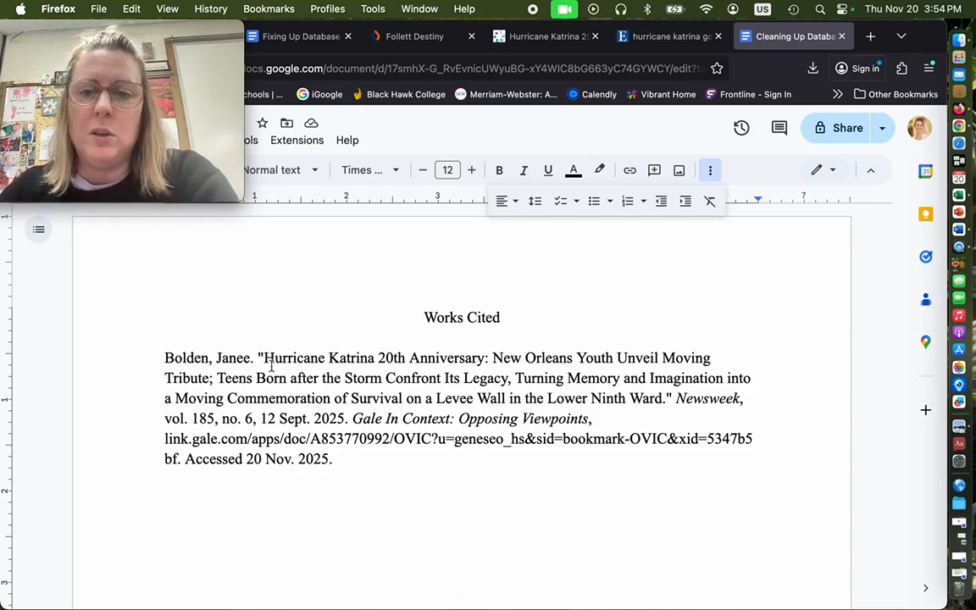
# Following the guide's rule on access dates, delete "Accessed 20 Nov. 2025." from the end of the citation
pyautogui.click(307, 37)
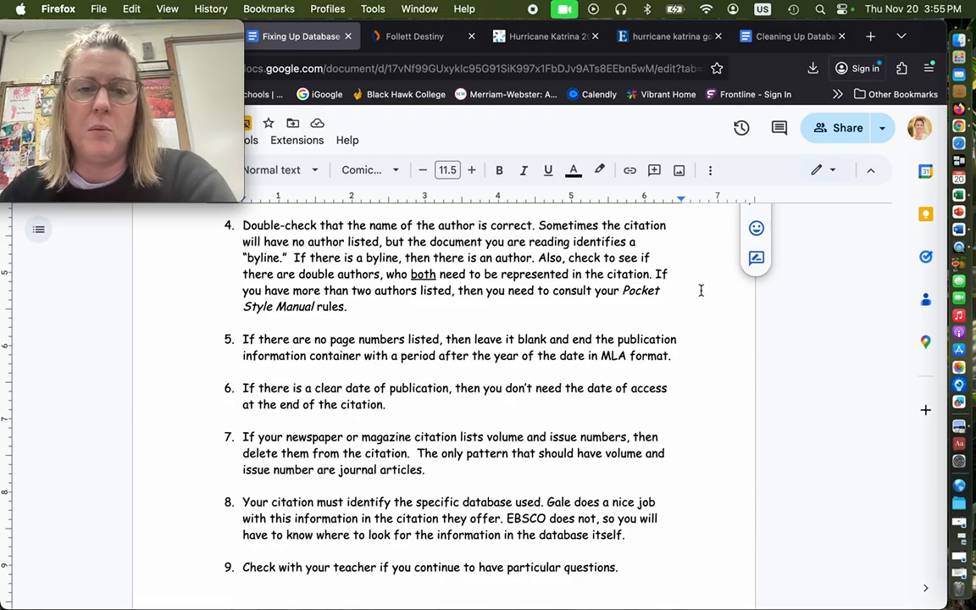
pyautogui.scroll(-3, 700, 291)
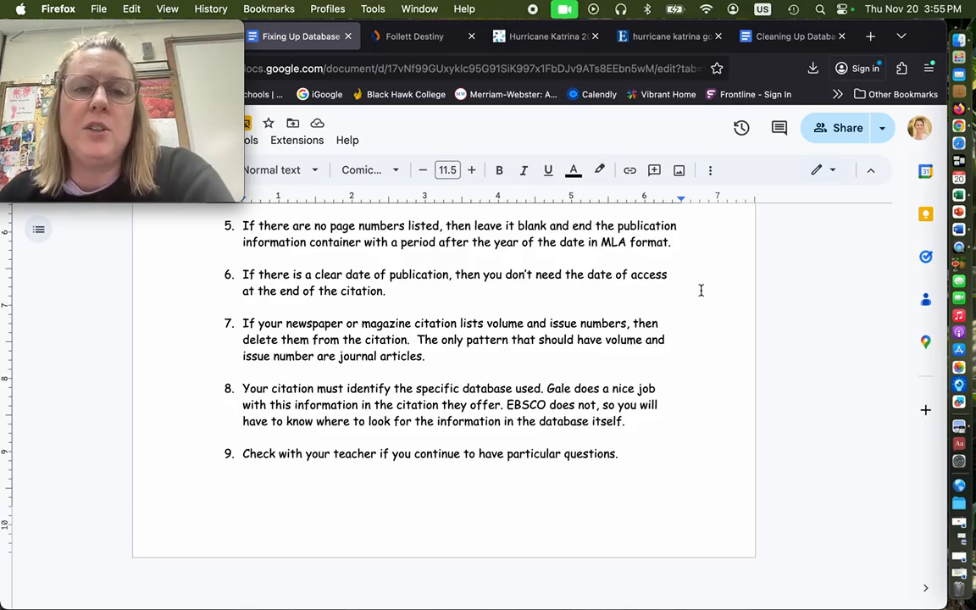
pyautogui.click(784, 45)
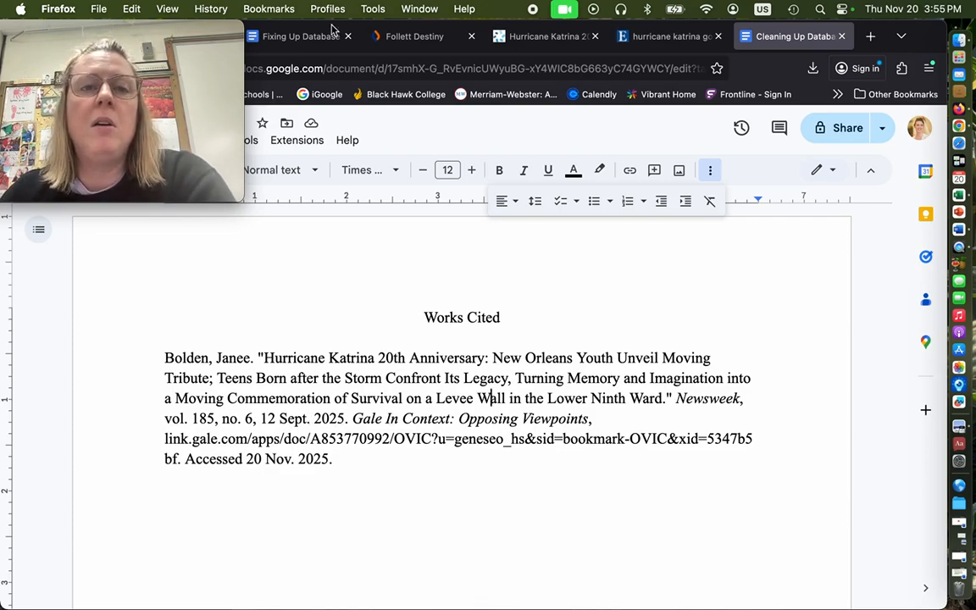
pyautogui.click(299, 35)
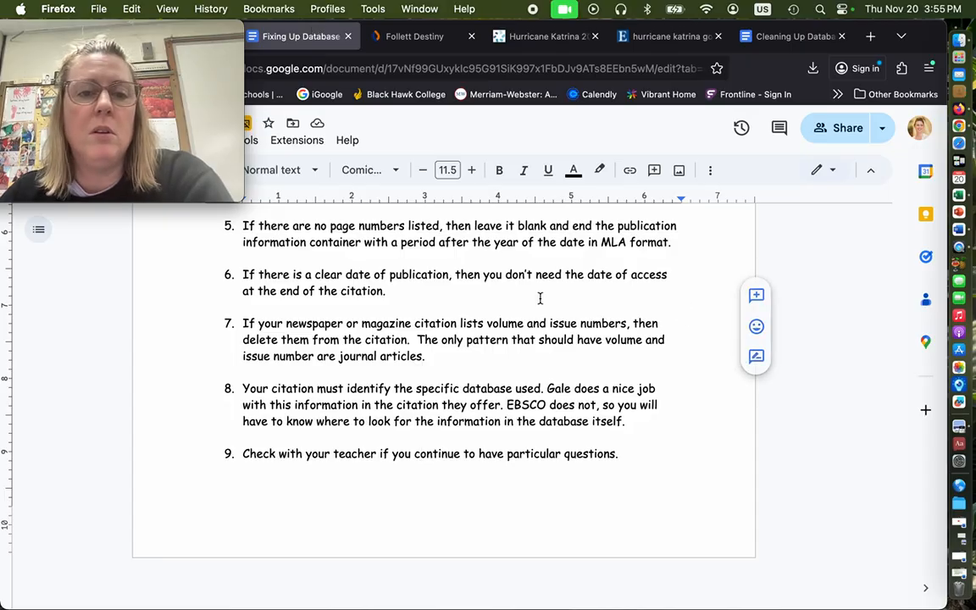
pyautogui.scroll(-1, 539, 297)
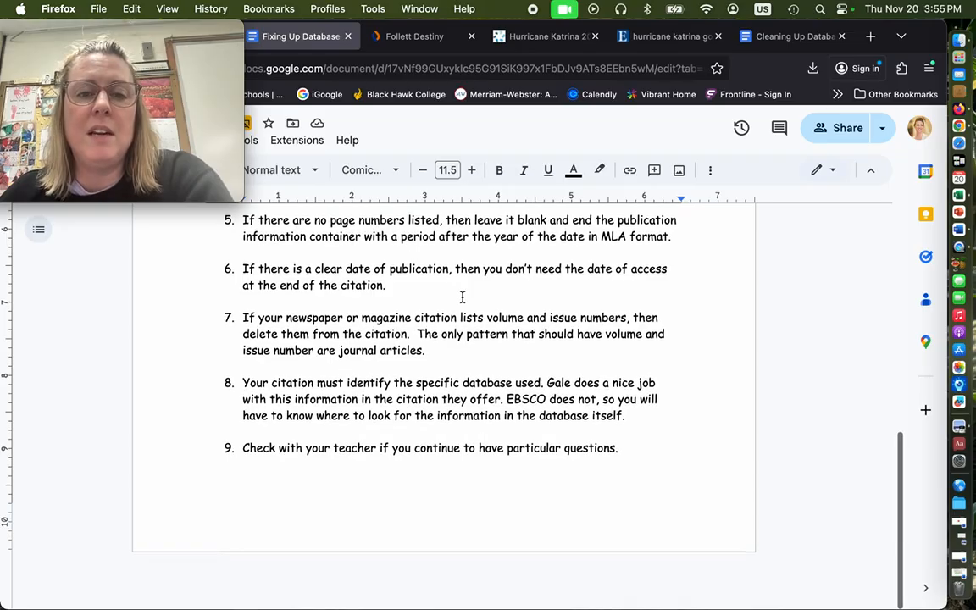
pyautogui.click(792, 36)
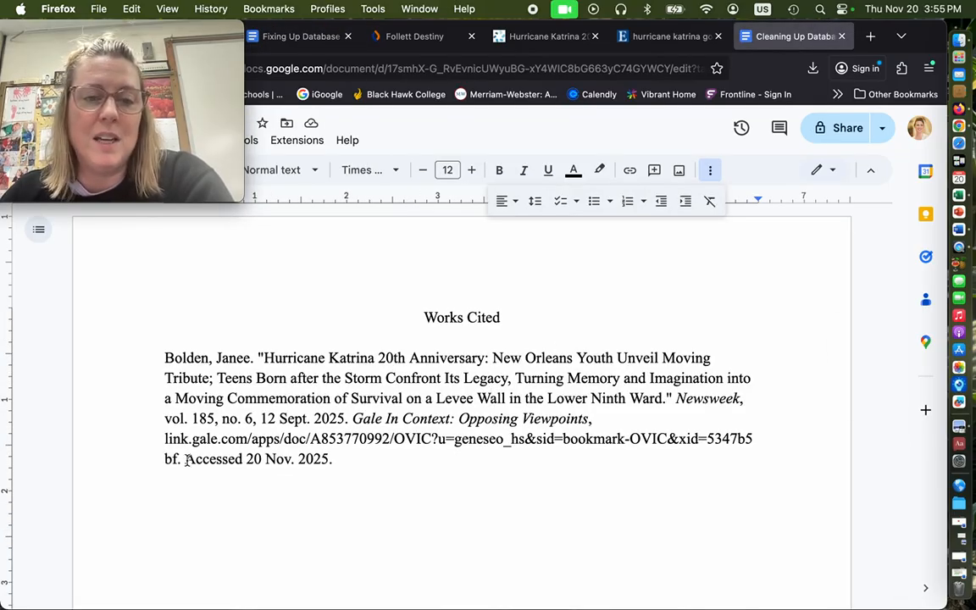
pyautogui.moveTo(186, 459); pyautogui.dragTo(340, 459)
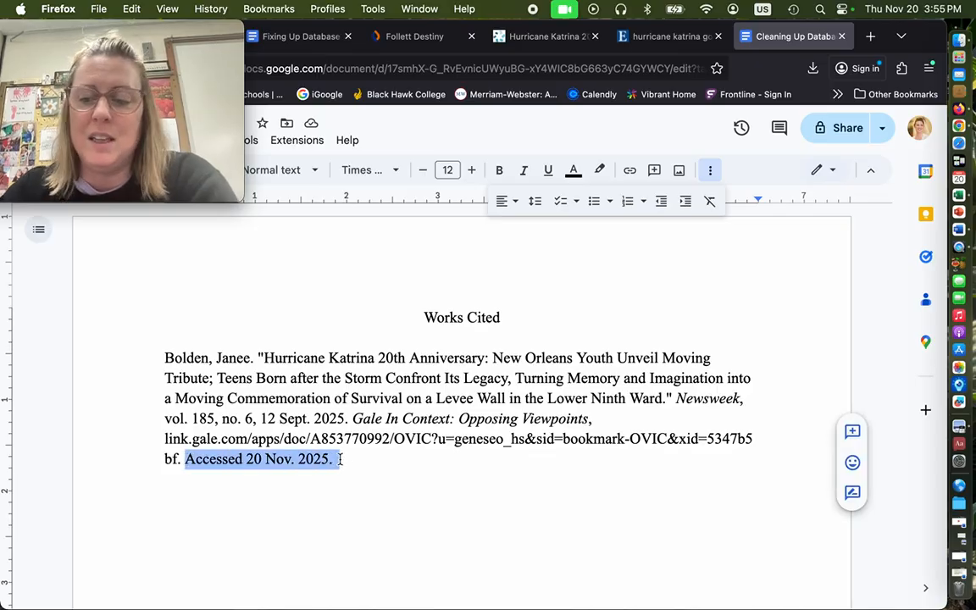
pyautogui.press('BackSpace')
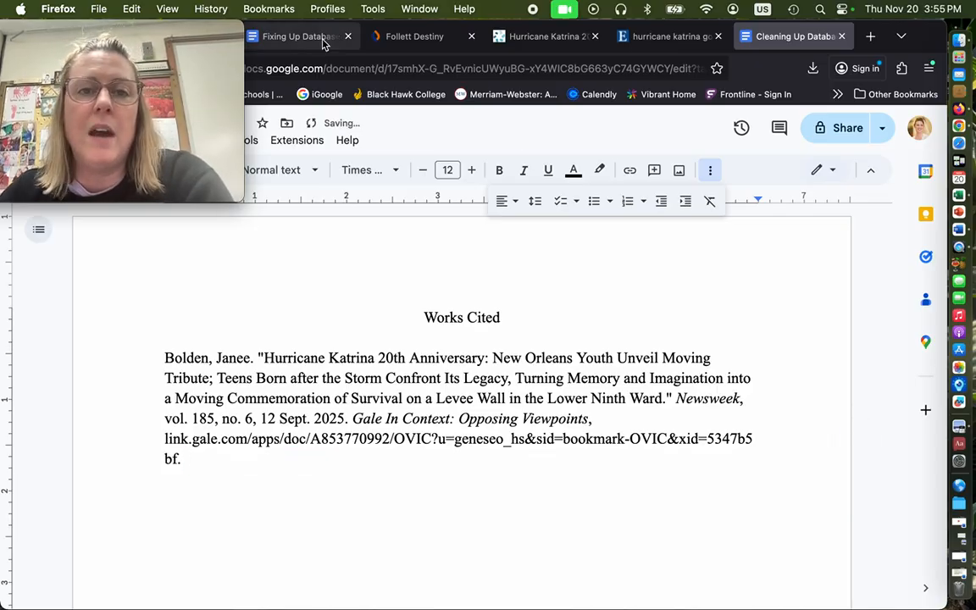
# Following the guide's rule for magazine articles, delete "vol. 185, no. 6," before the publication date in the citation
pyautogui.click(322, 38)
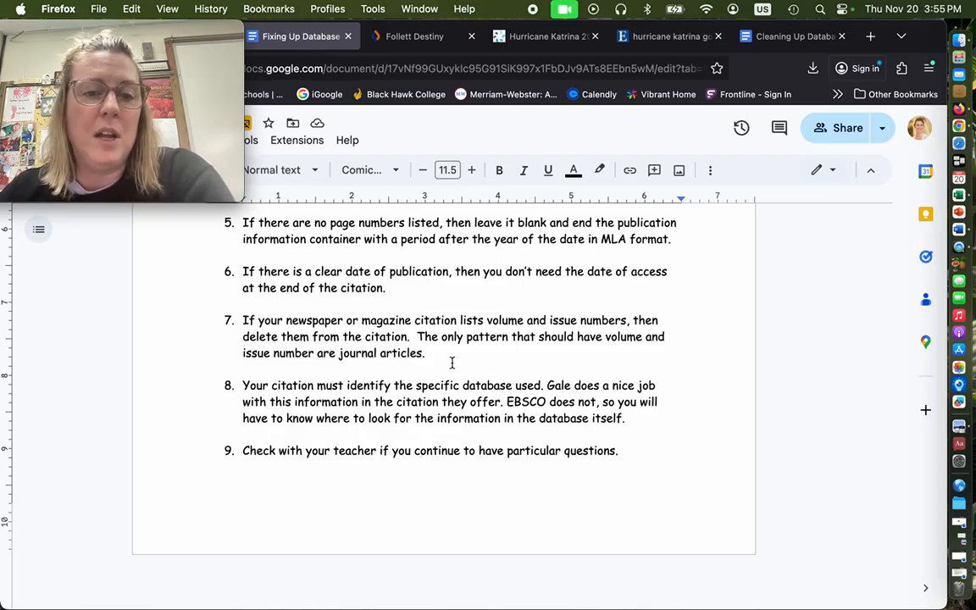
pyautogui.click(770, 37)
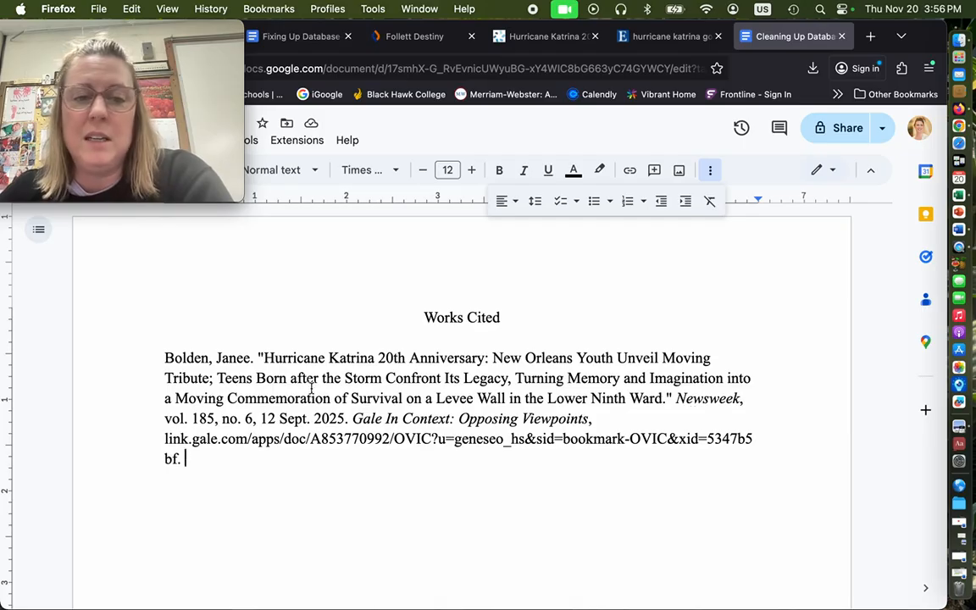
pyautogui.moveTo(163, 418); pyautogui.dragTo(258, 419)
pyautogui.press('BackSpace')
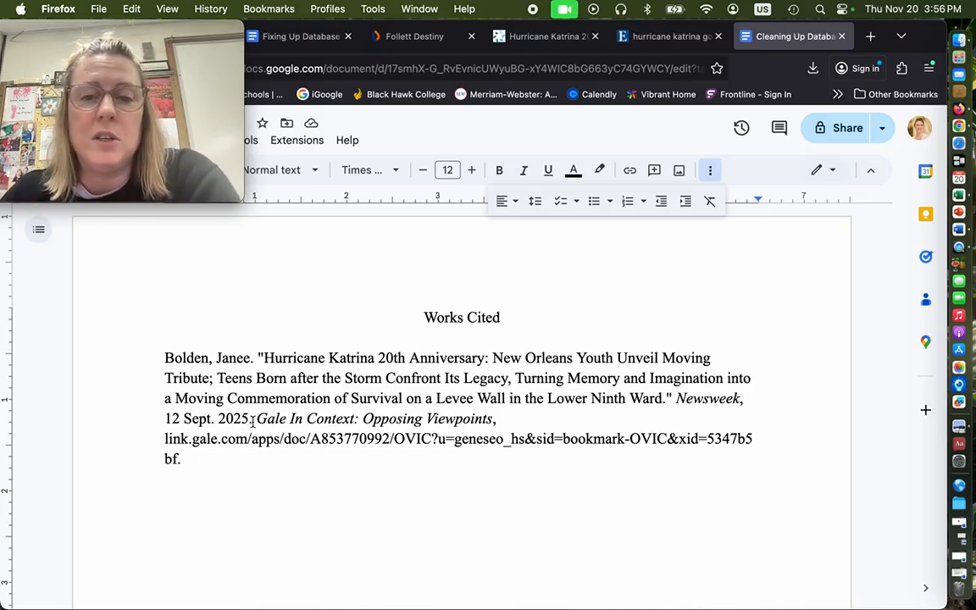
# Make "in" lowercase in the database name "Gale in Context: Opposing Viewpoints" and turn the citation's URL into a live link
pyautogui.click(280, 36)
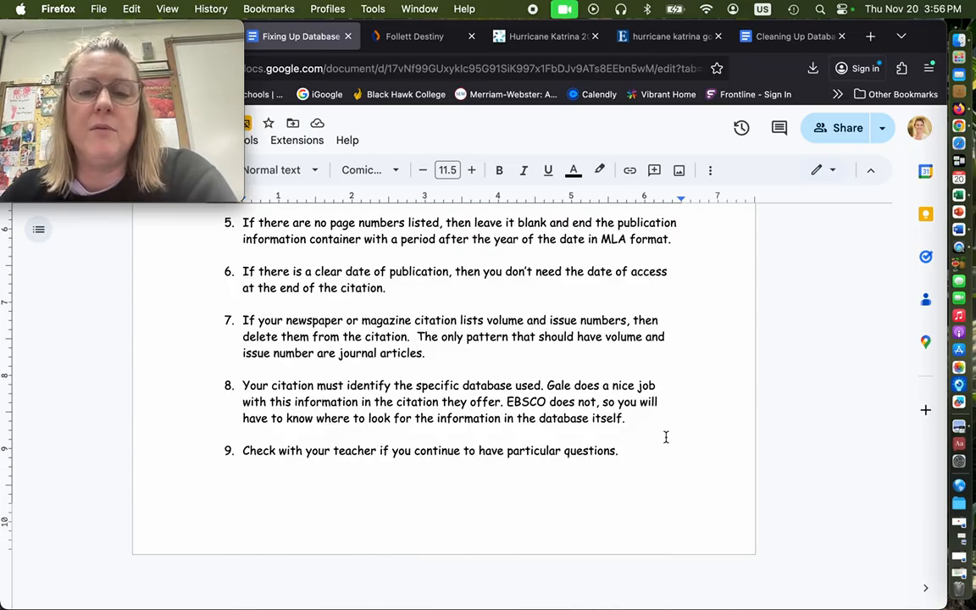
pyautogui.click(787, 38)
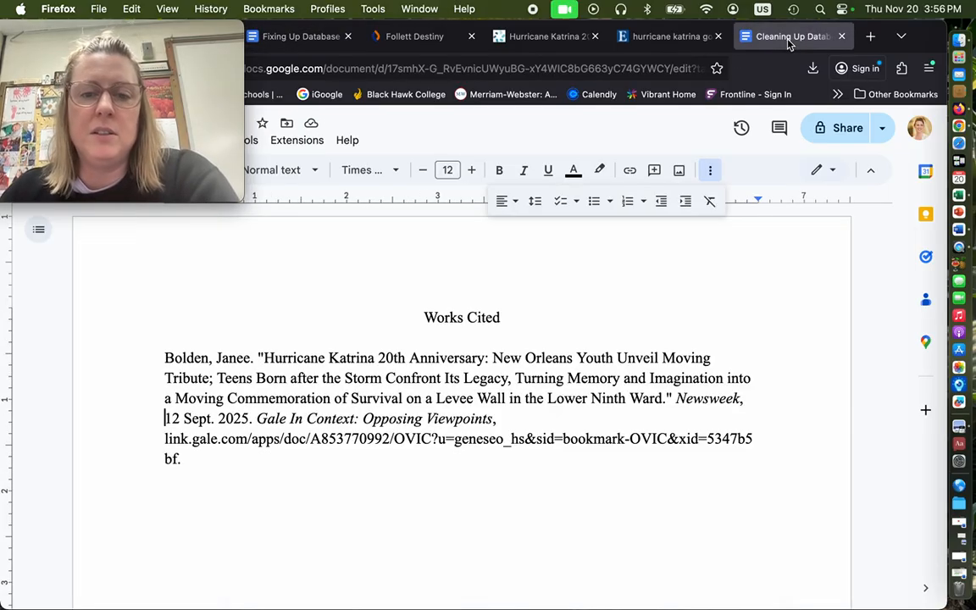
pyautogui.click(295, 417)
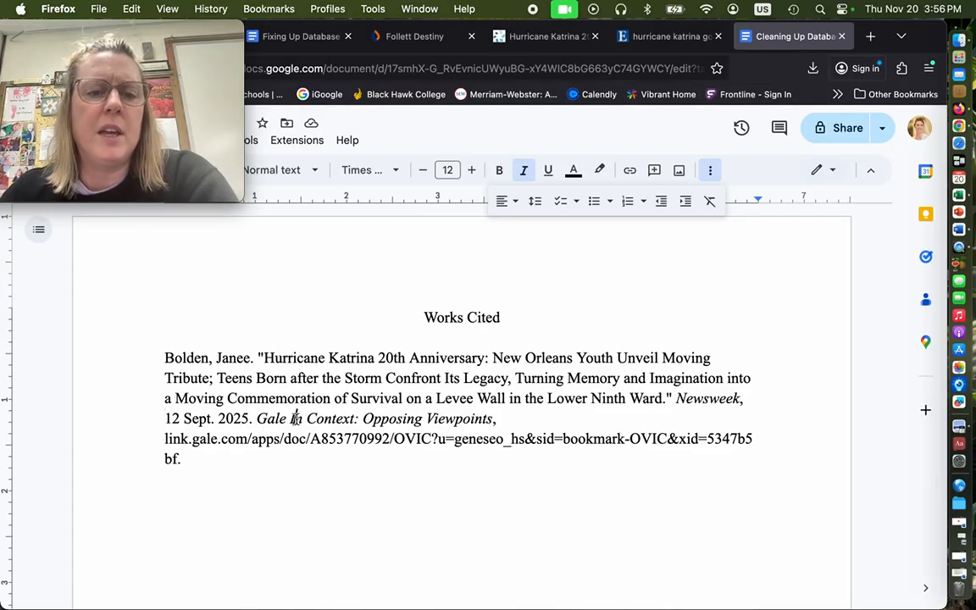
pyautogui.press('BackSpace')
pyautogui.write('i')
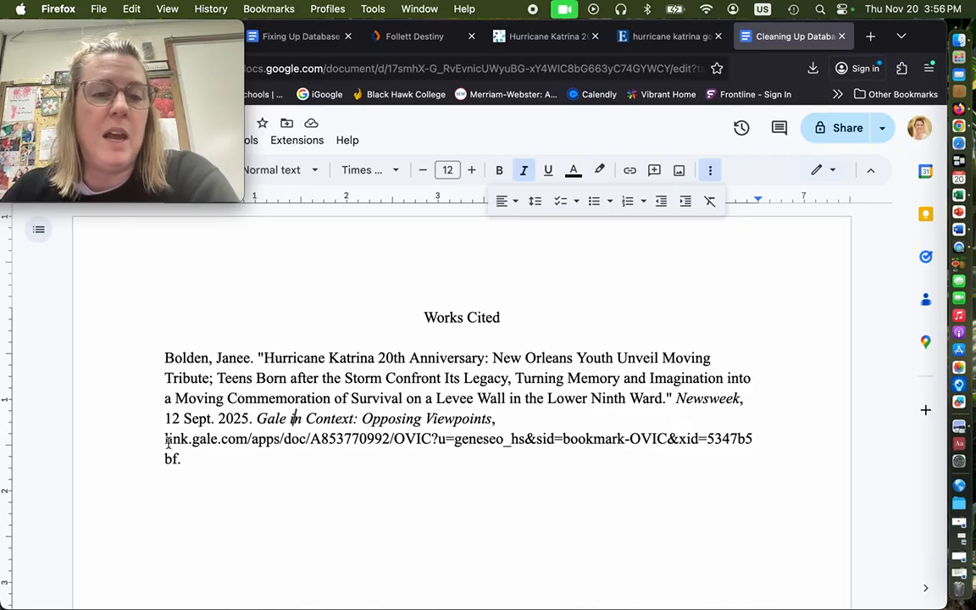
pyautogui.click(186, 462)
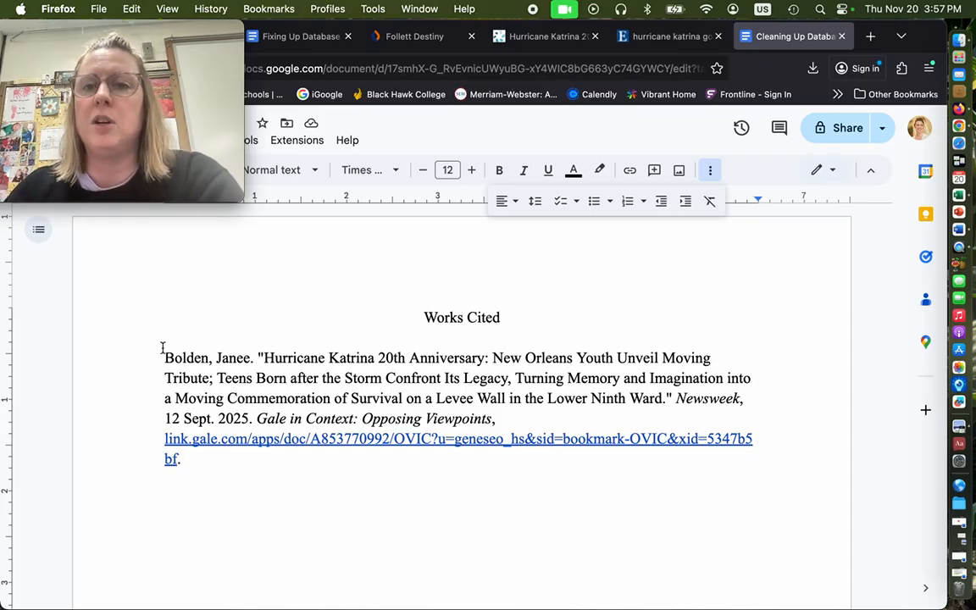
# Examine which database each article comes from in the EBSCO results for "hurricane katrina government response"
pyautogui.click(667, 37)
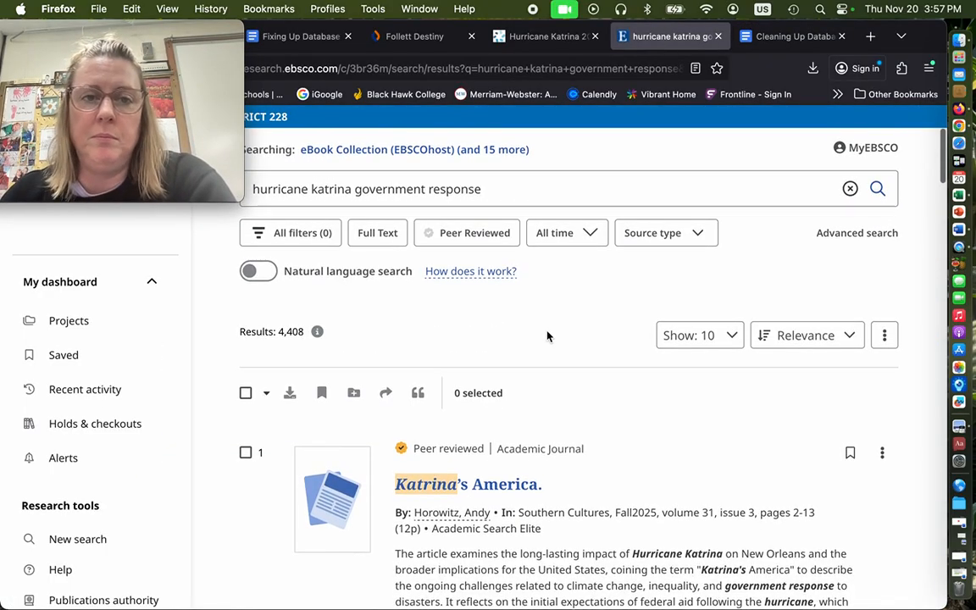
pyautogui.scroll(-2, 551, 397)
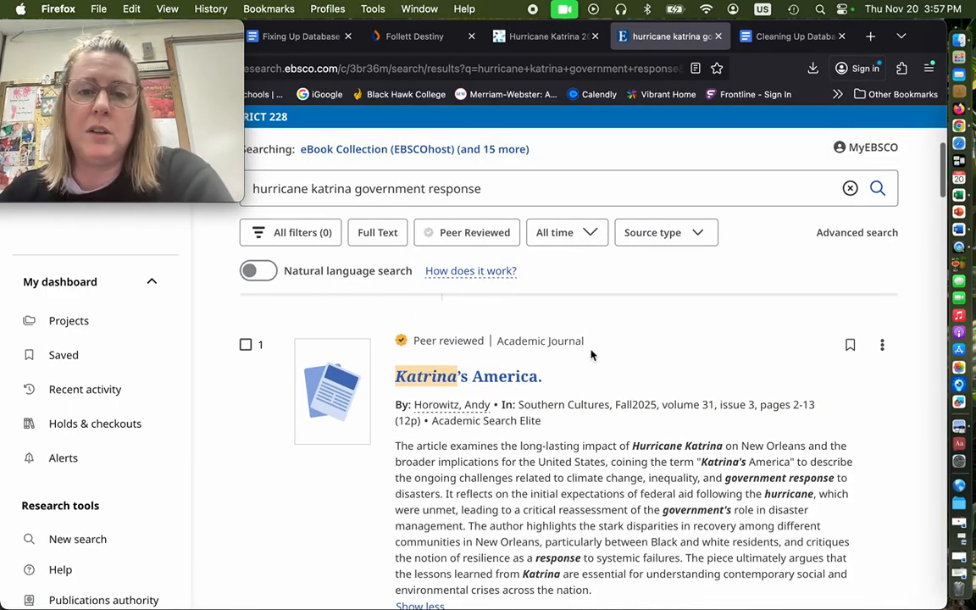
pyautogui.scroll(2, 591, 355)
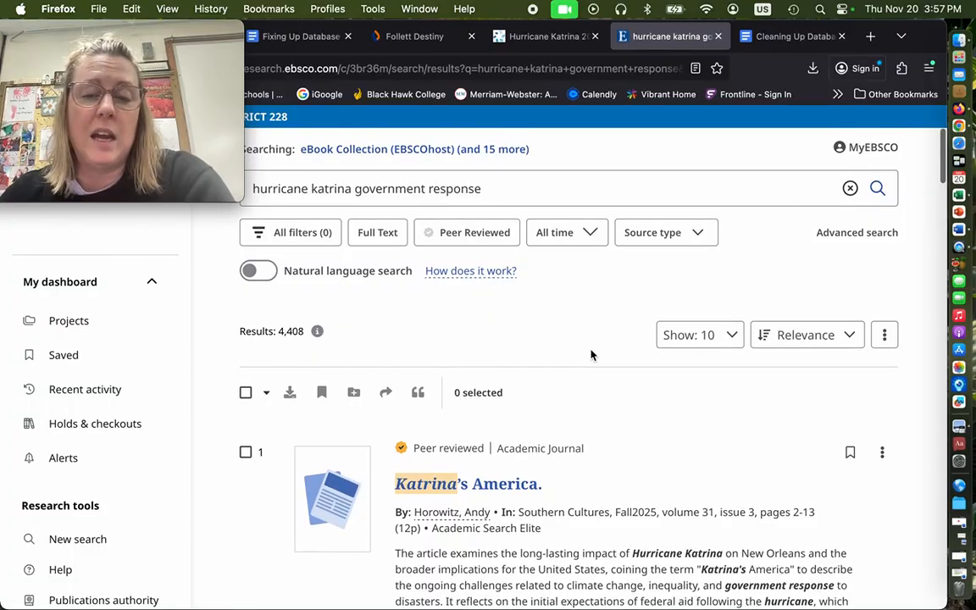
pyautogui.scroll(-1, 593, 373)
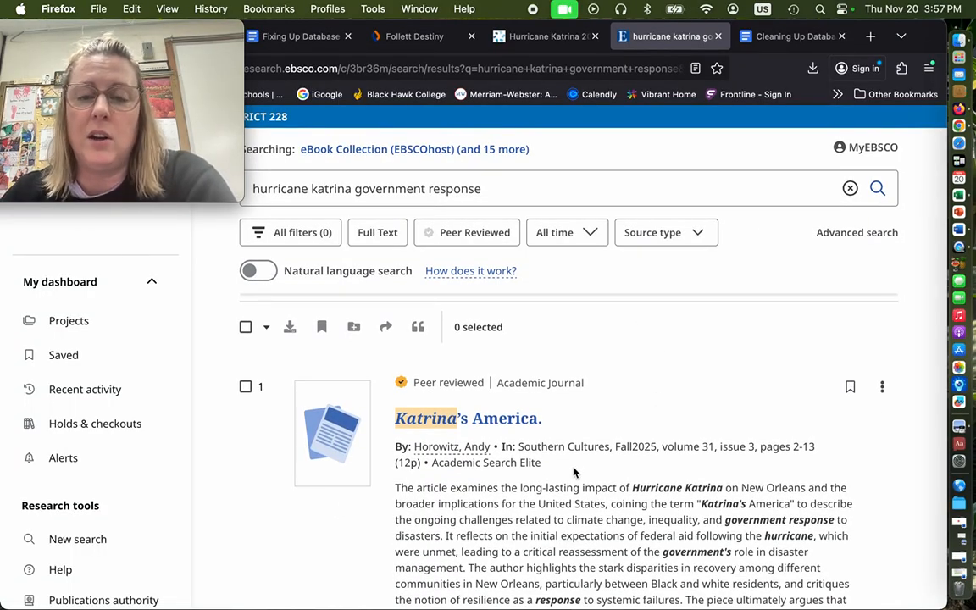
pyautogui.scroll(-2, 573, 472)
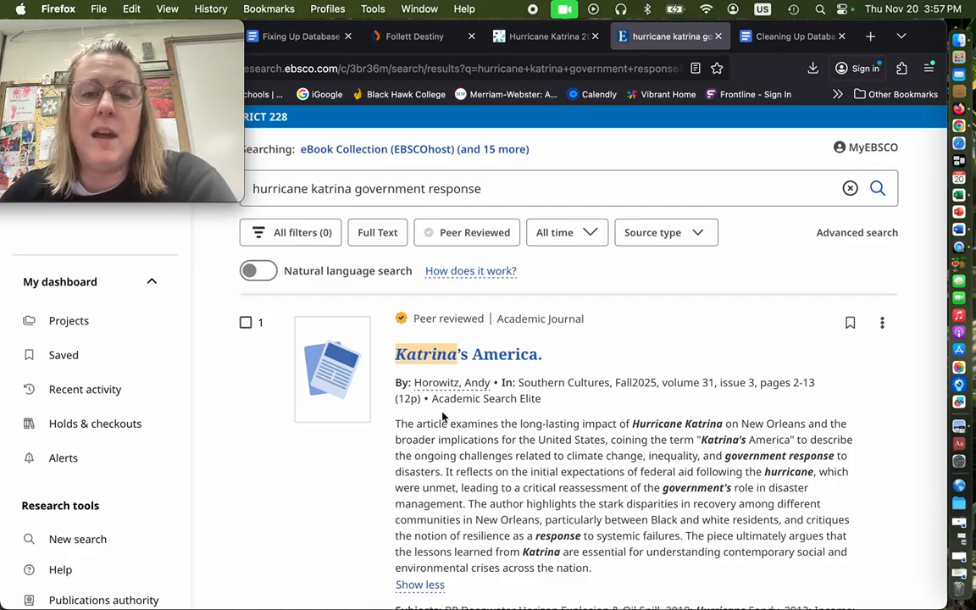
pyautogui.scroll(-8, 602, 400)
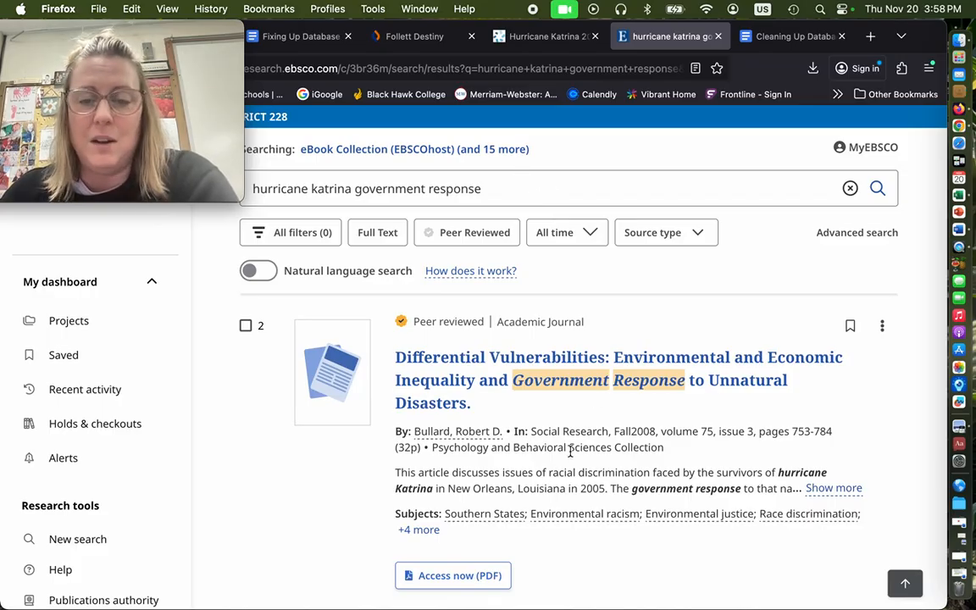
pyautogui.scroll(-3, 569, 451)
pyautogui.scroll(-2, 569, 451)
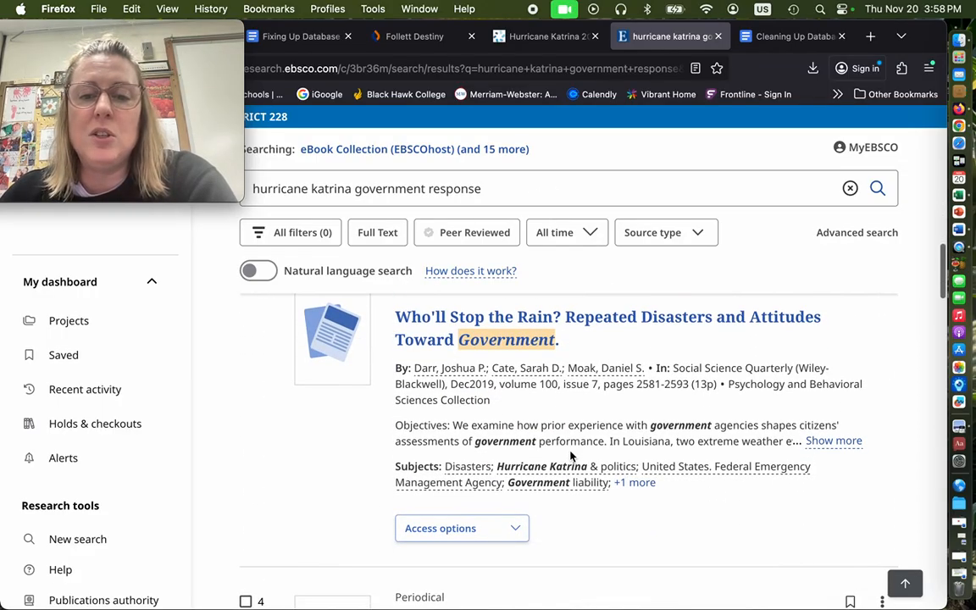
pyautogui.scroll(4, 741, 400)
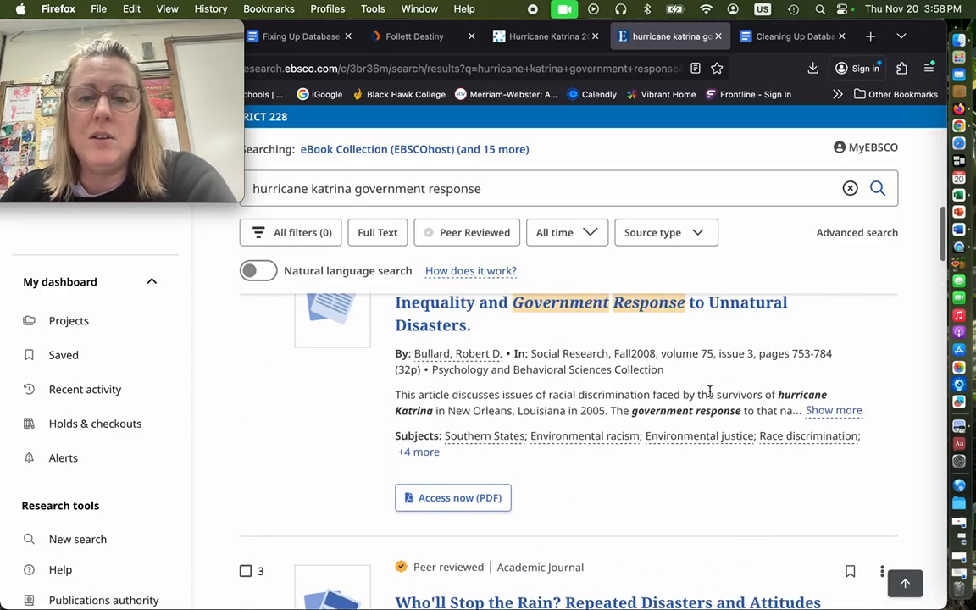
pyautogui.scroll(-4, 705, 388)
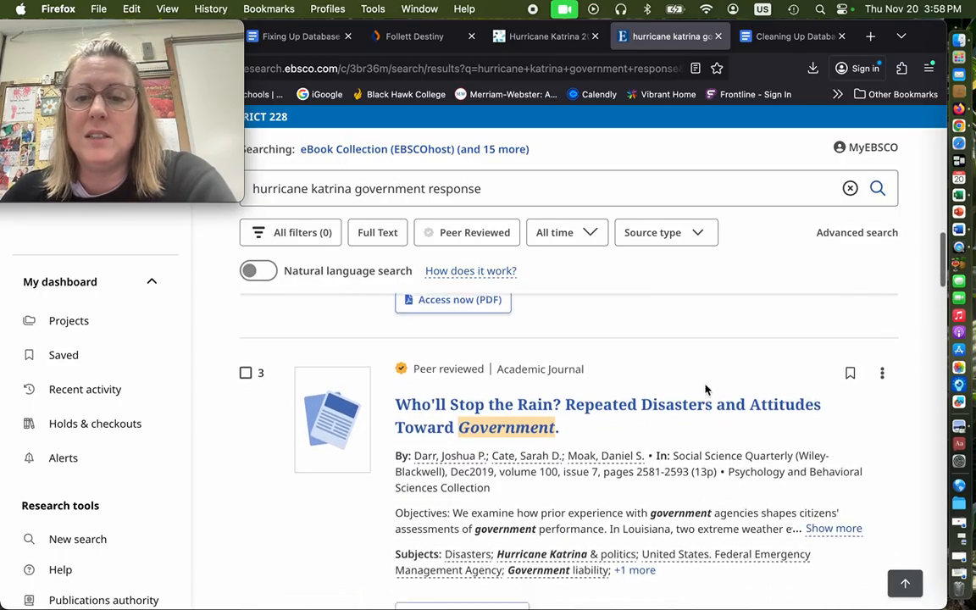
pyautogui.scroll(-5, 763, 431)
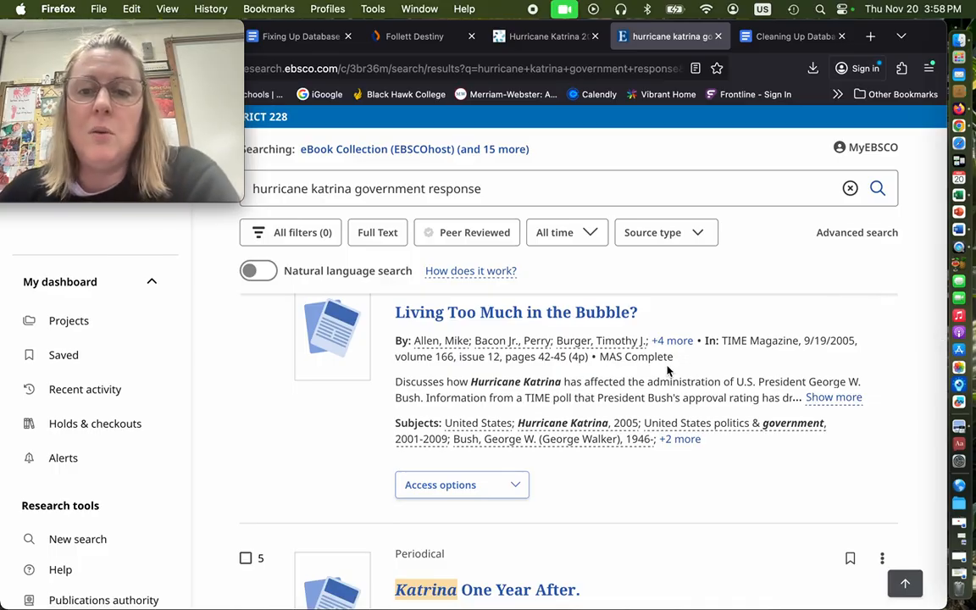
# Open the details page of the first EBSCO result, the journal article "Katrina's America."
pyautogui.scroll(15, 667, 370)
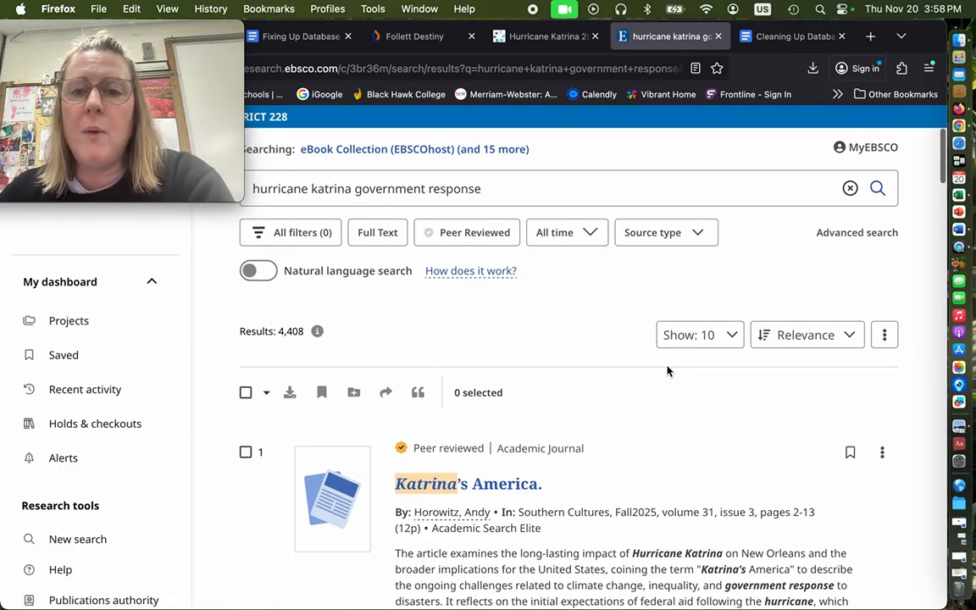
pyautogui.click(471, 492)
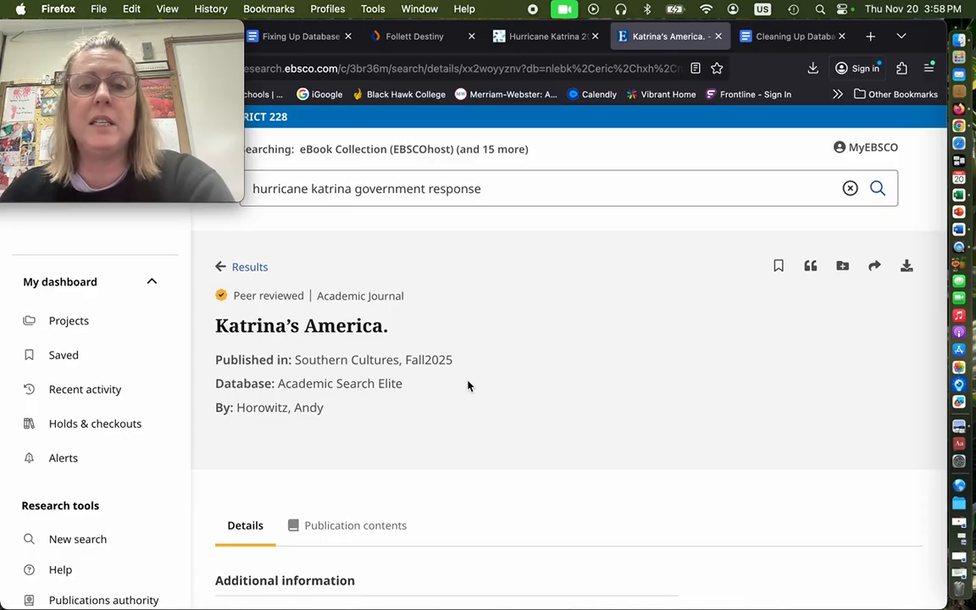
# Generate the MLA 9th Edition citation for "Katrina's America." and copy the full citation text without the Works Cited heading
pyautogui.click(811, 268)
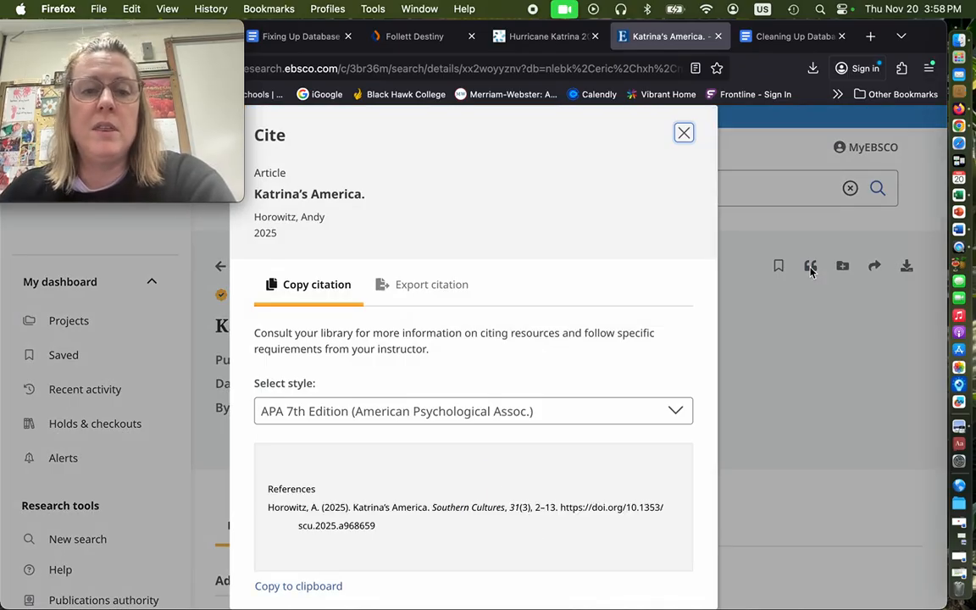
pyautogui.click(678, 412)
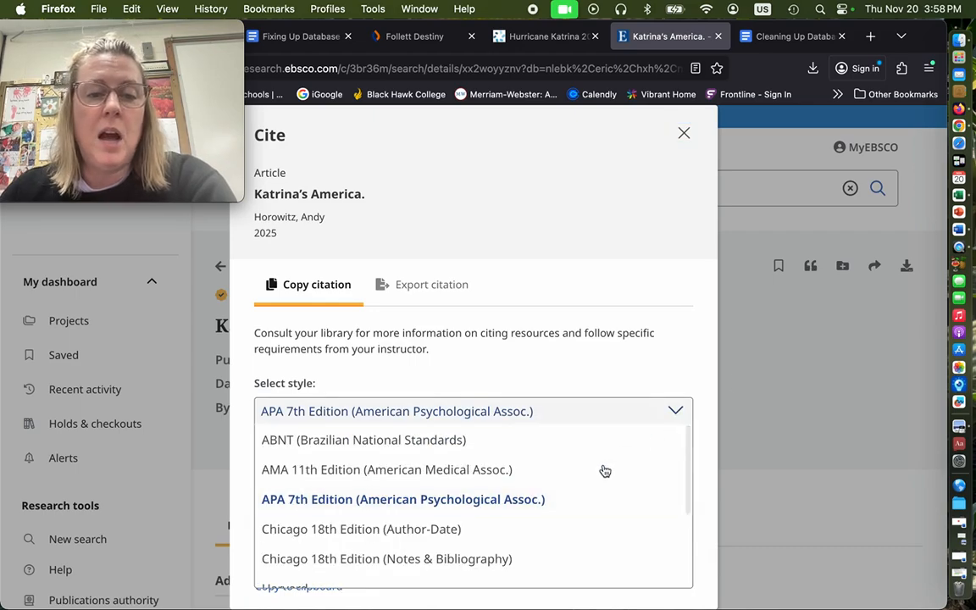
pyautogui.scroll(-4, 597, 473)
pyautogui.click(377, 543)
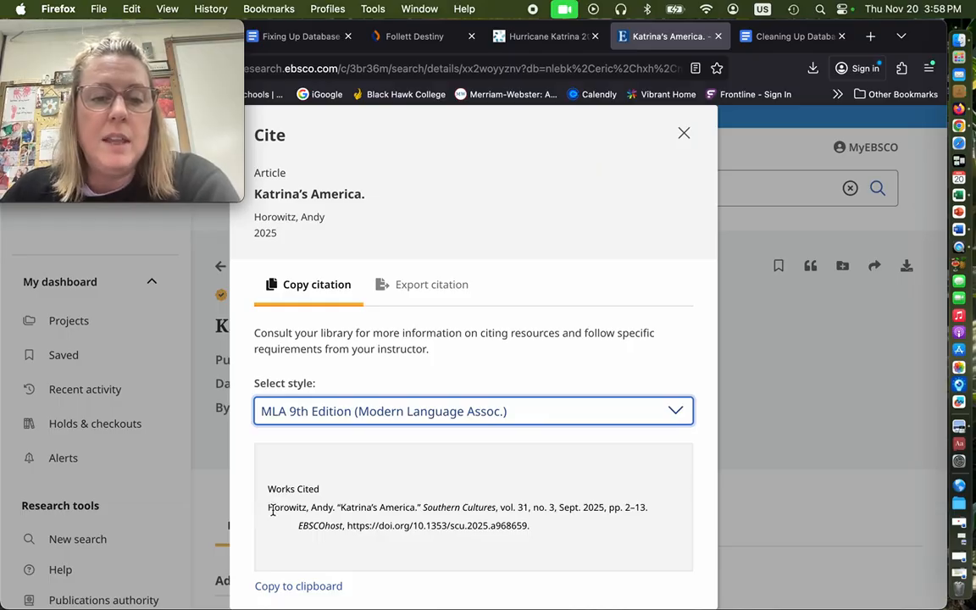
pyautogui.moveTo(269, 509); pyautogui.dragTo(567, 534)
pyautogui.press('super+c')
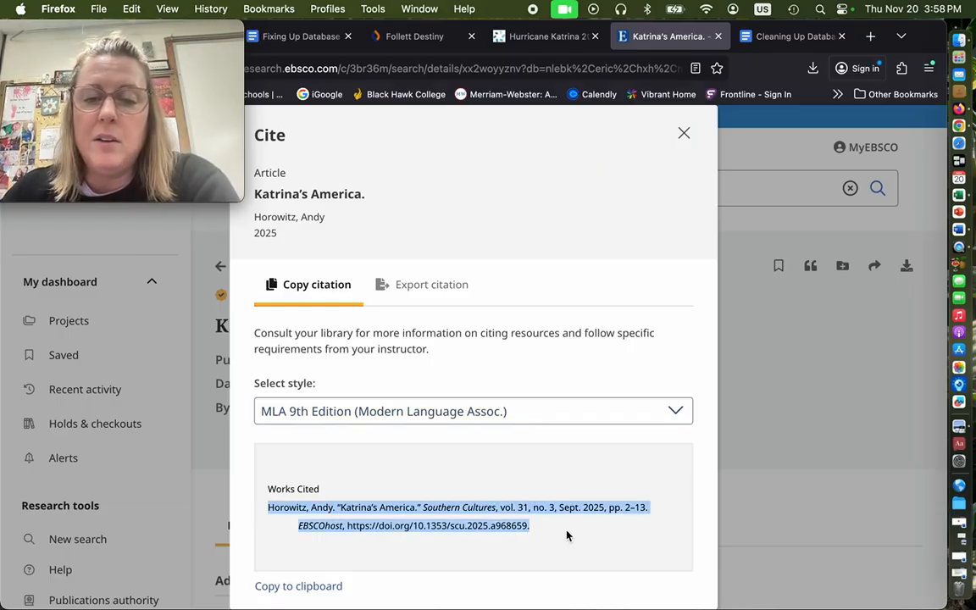
# Paste the EBSCO citation into the Works Cited document below the Newsweek citation, separated by a blank line
pyautogui.click(784, 37)
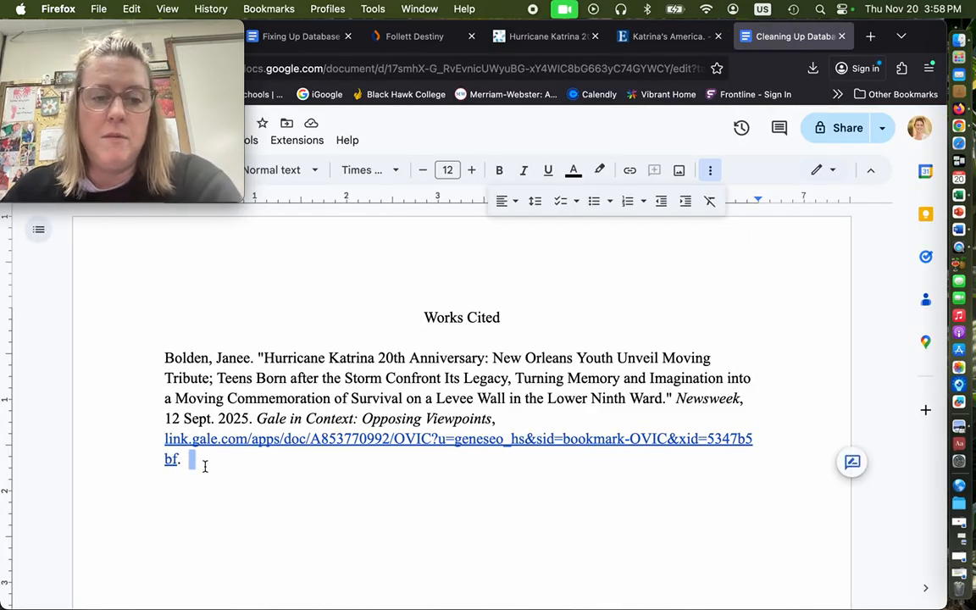
pyautogui.press('Return')
pyautogui.press('Return')
pyautogui.press('super+v')
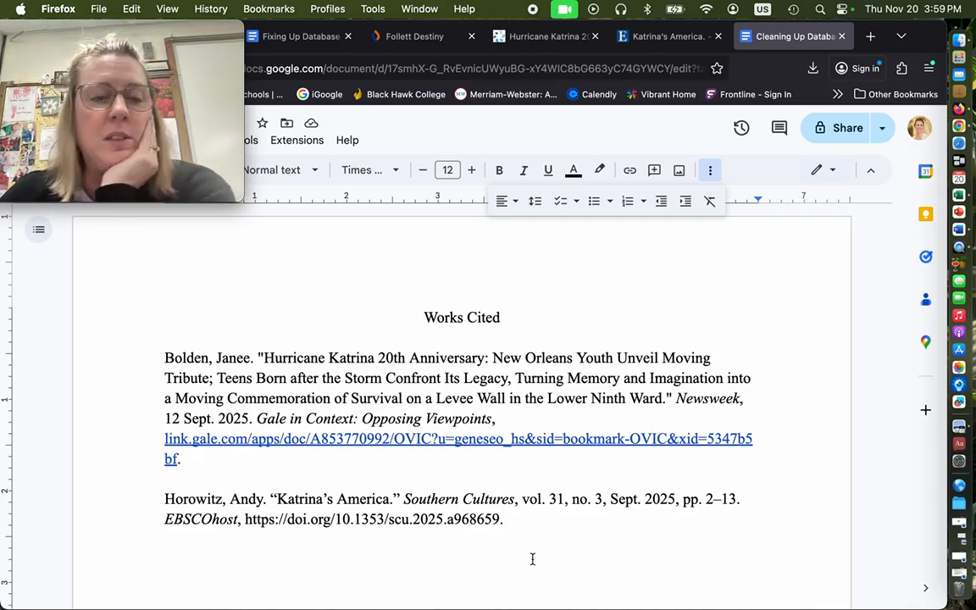
# Check the pasted journal citation against the guide's rules on title capitalization, date format and author name
pyautogui.click(288, 36)
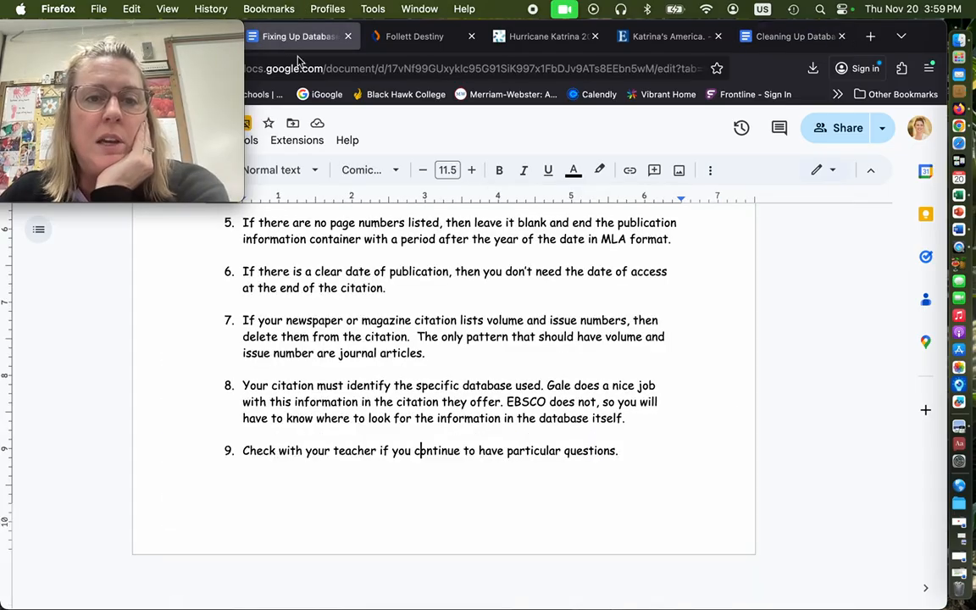
pyautogui.scroll(10, 495, 327)
pyautogui.scroll(-5, 495, 327)
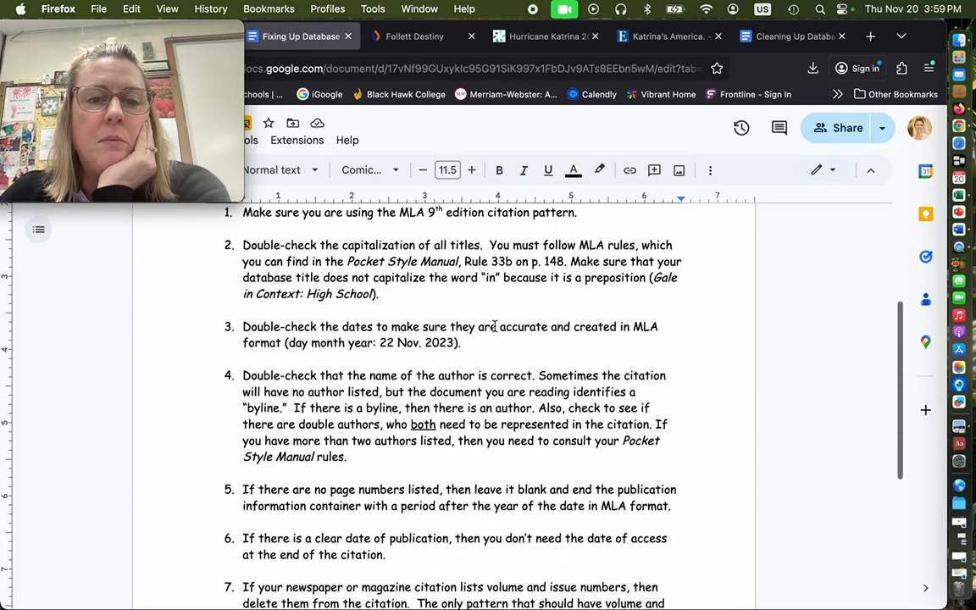
pyautogui.click(806, 36)
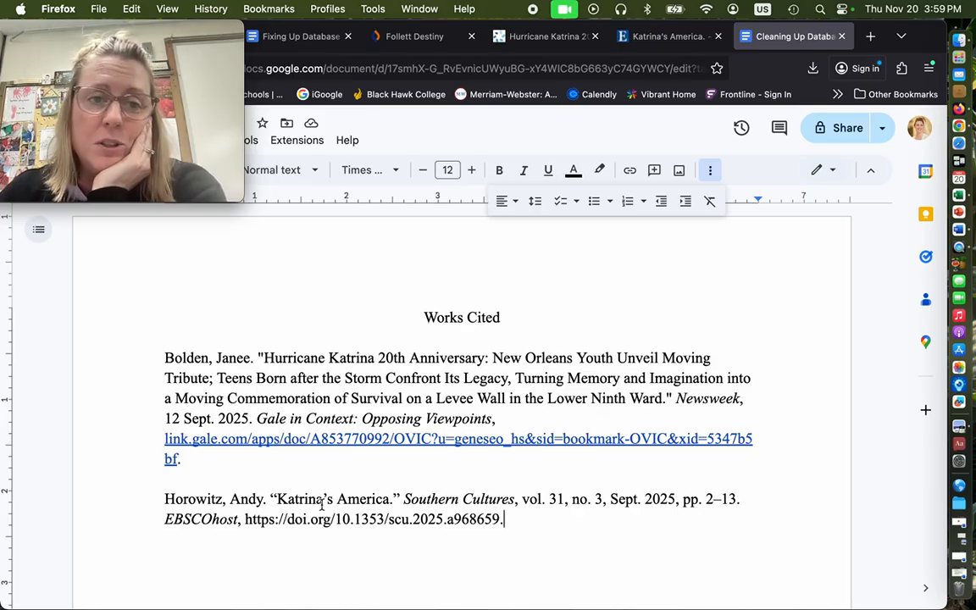
pyautogui.press('super+1')
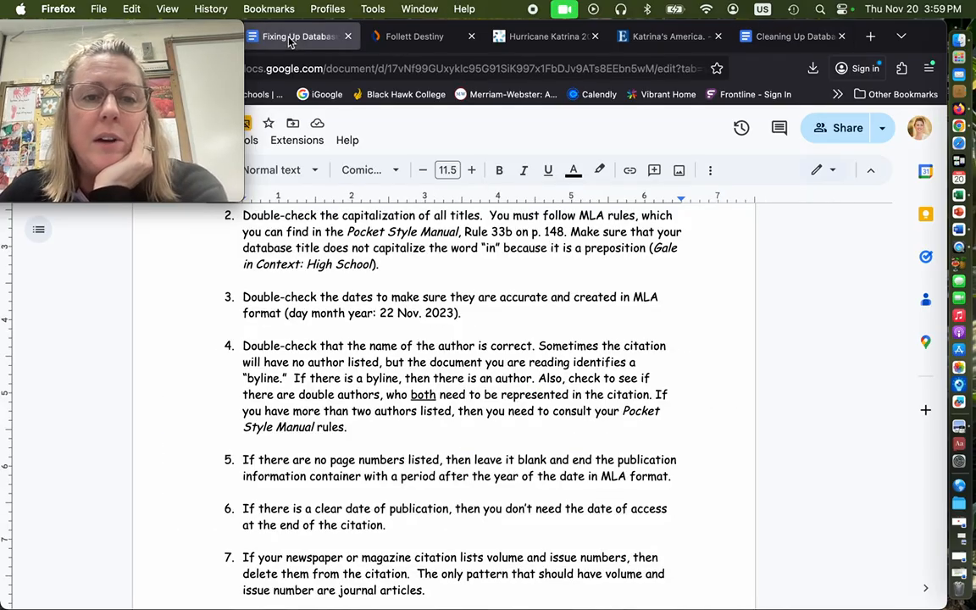
pyautogui.scroll(-3, 576, 297)
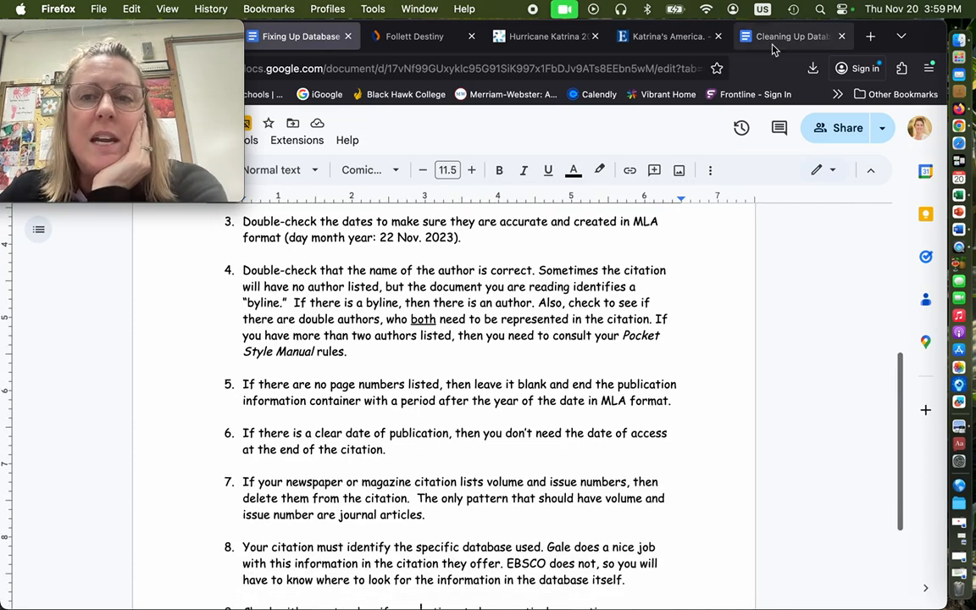
pyautogui.click(771, 36)
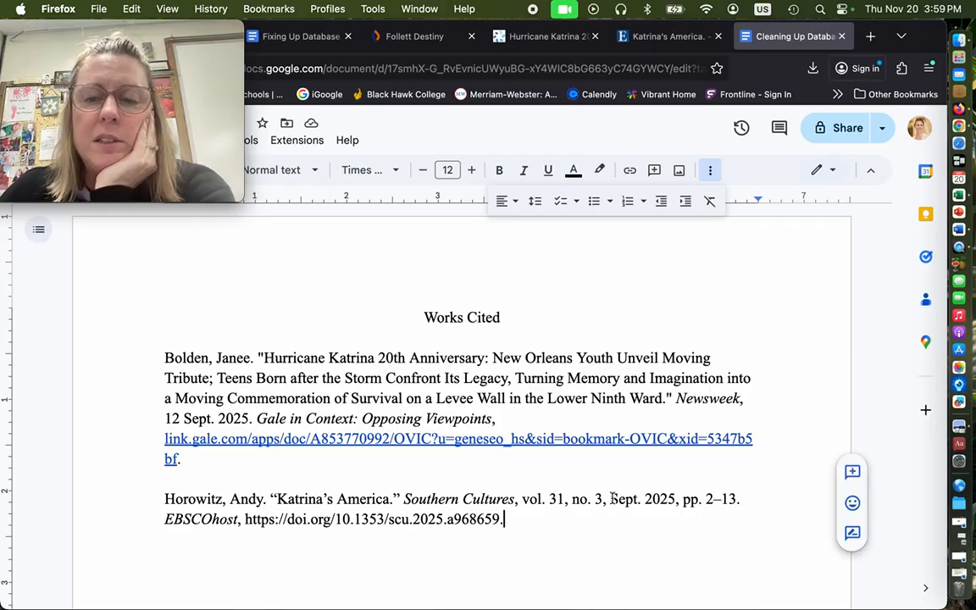
# Check the publication date on the EBSCO article page and replace "Sept." with "Fall" in the journal citation's date
pyautogui.moveTo(610, 499); pyautogui.dragTo(675, 499)
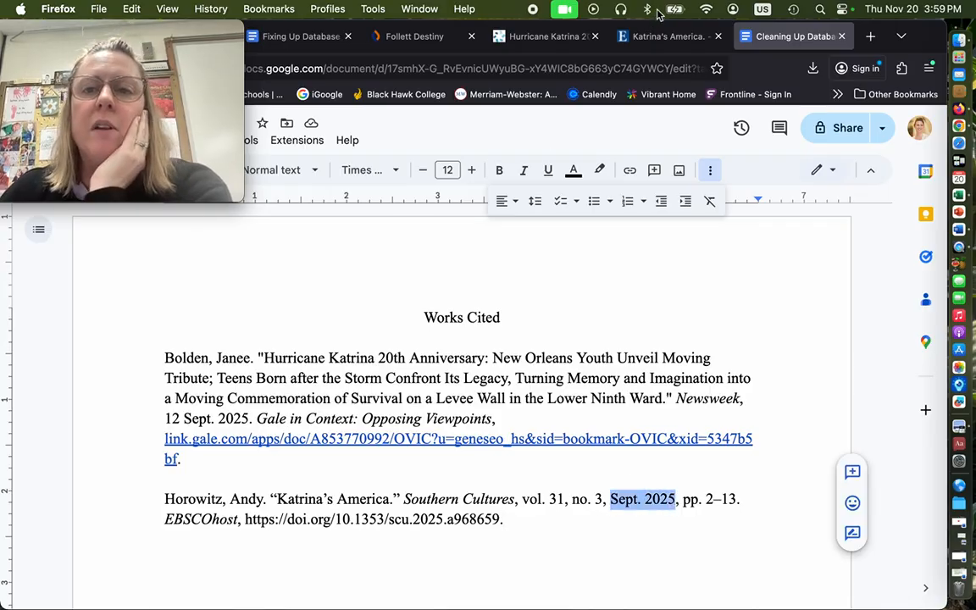
pyautogui.click(654, 38)
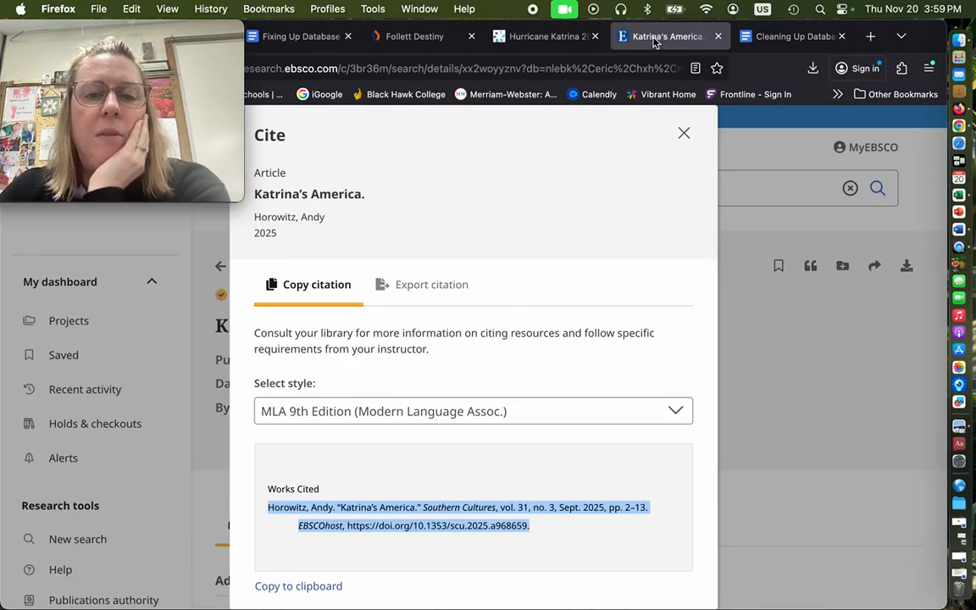
pyautogui.click(684, 133)
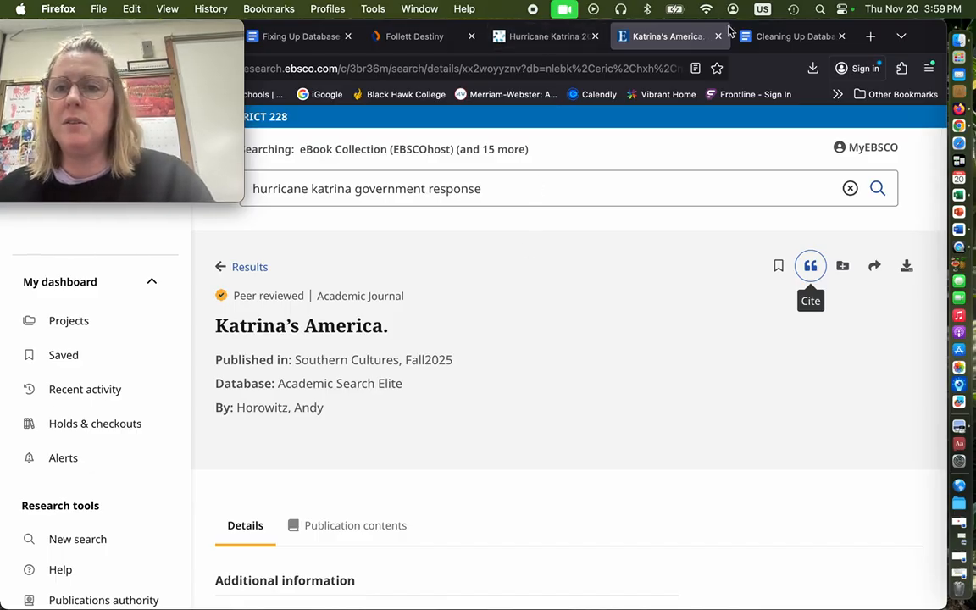
pyautogui.click(773, 37)
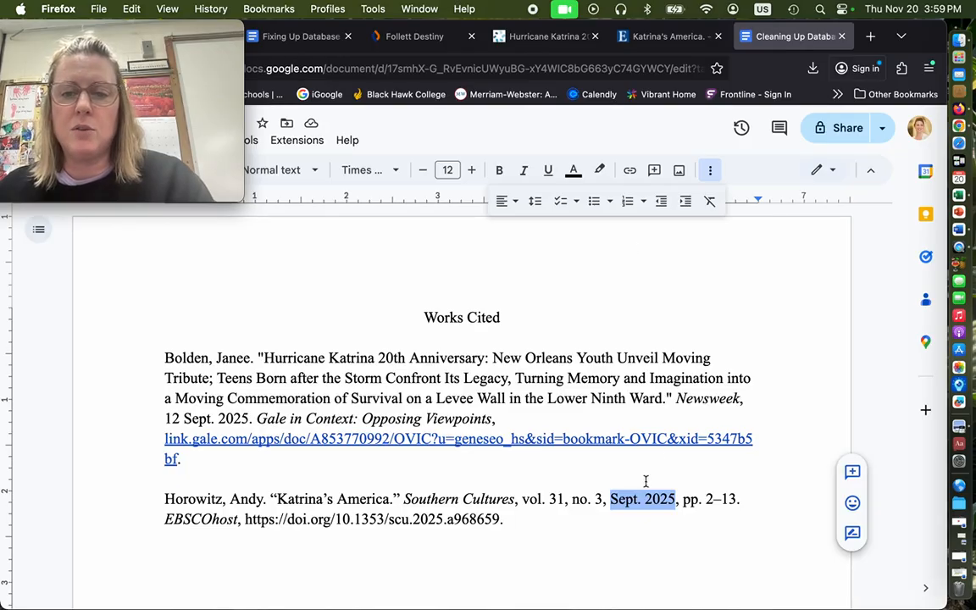
pyautogui.click(613, 499)
pyautogui.press('BackSpace')
pyautogui.press('BackSpace')
pyautogui.press('BackSpace')
pyautogui.press('BackSpace')
pyautogui.press('BackSpace')
pyautogui.press('BackSpace')
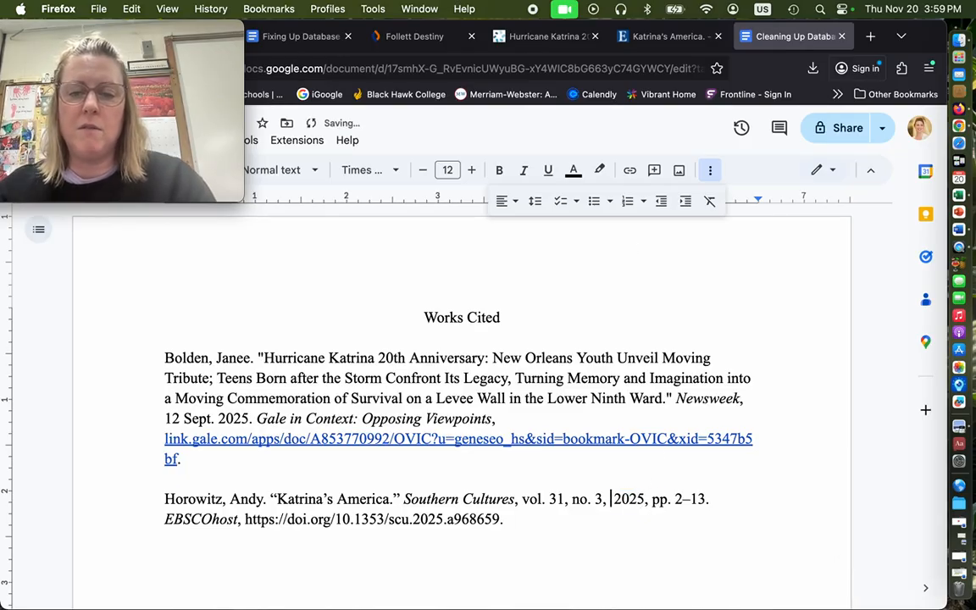
pyautogui.write('Fall')
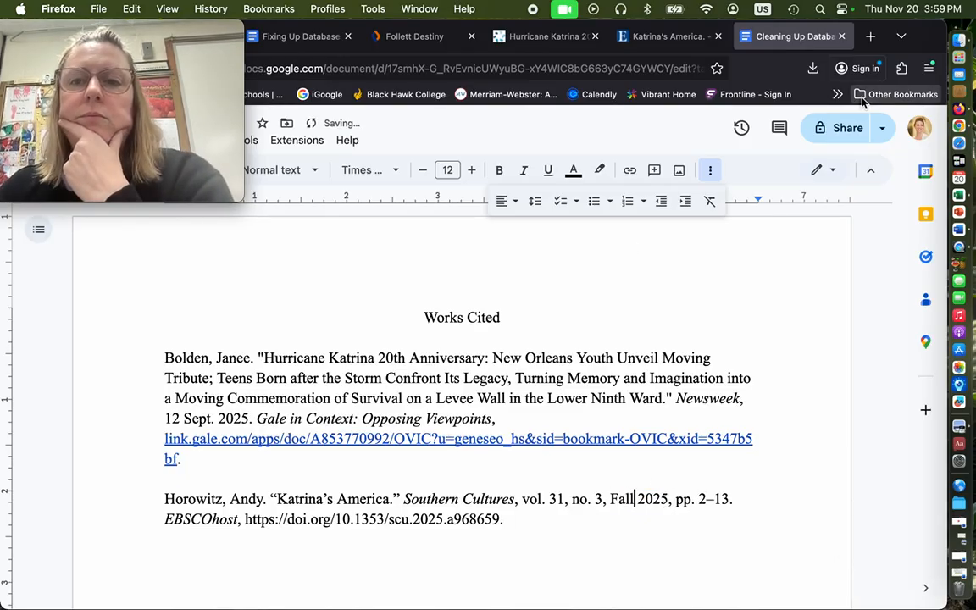
# Compare the journal citation with the guide's rules on page numbers, access date, volume and issue numbers, and the specific database name
pyautogui.click(262, 39)
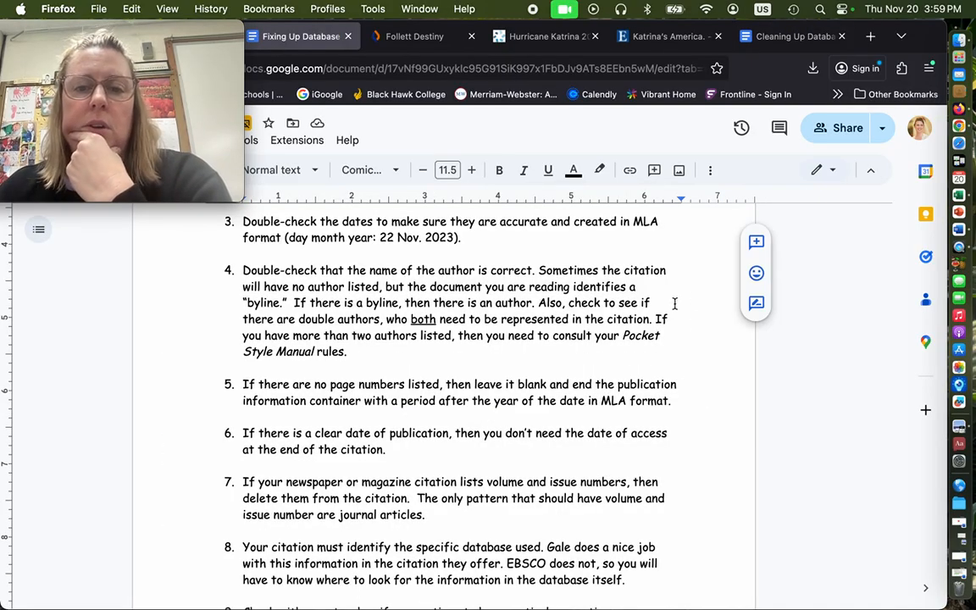
pyautogui.scroll(-5, 700, 334)
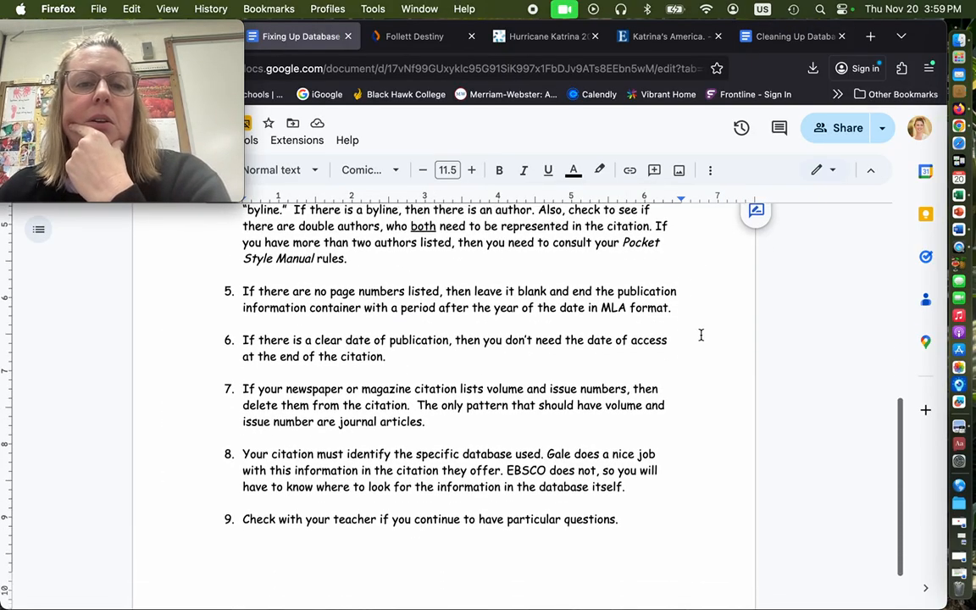
pyautogui.scroll(-1, 701, 334)
pyautogui.click(703, 323)
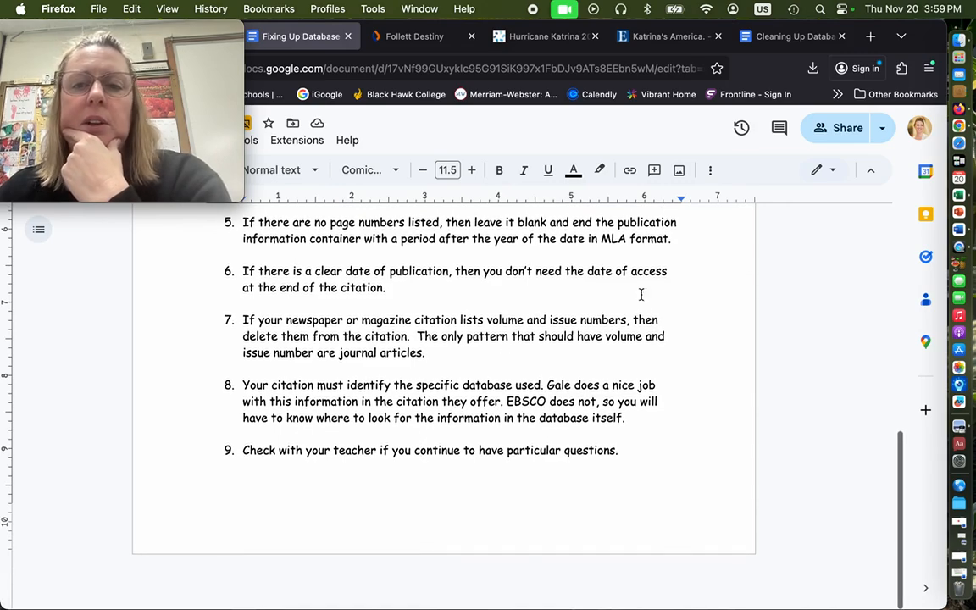
pyautogui.click(796, 36)
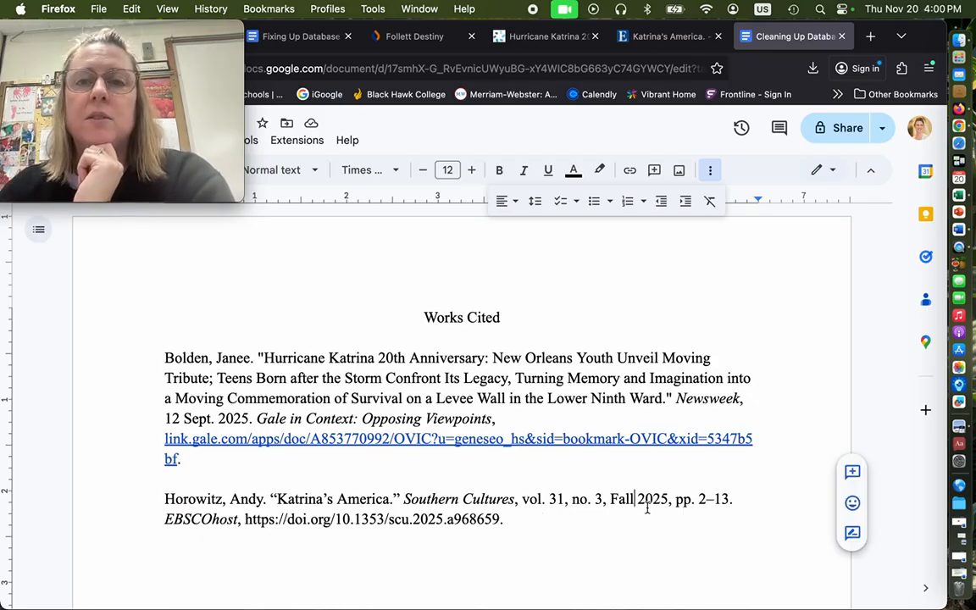
pyautogui.click(296, 35)
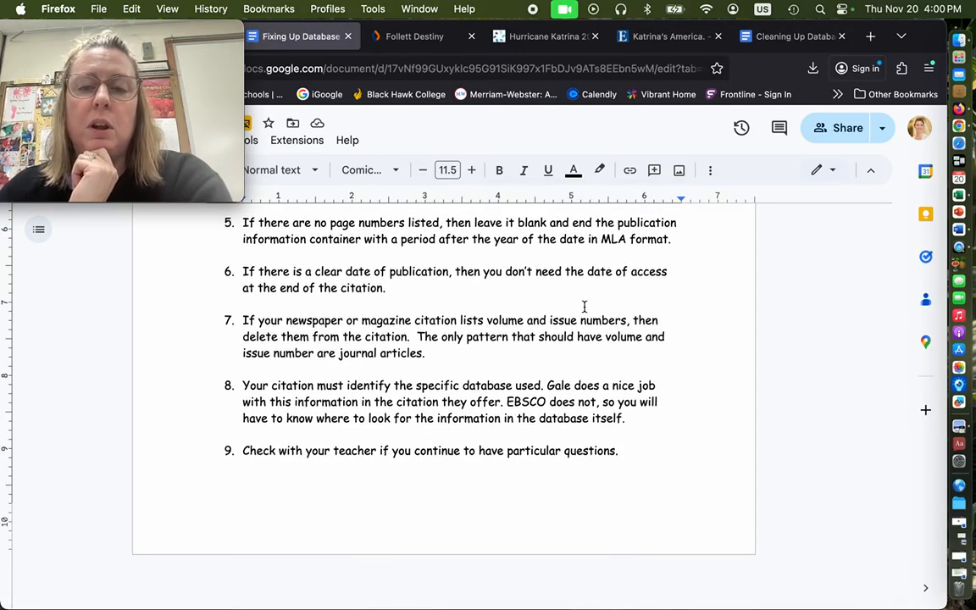
pyautogui.click(766, 35)
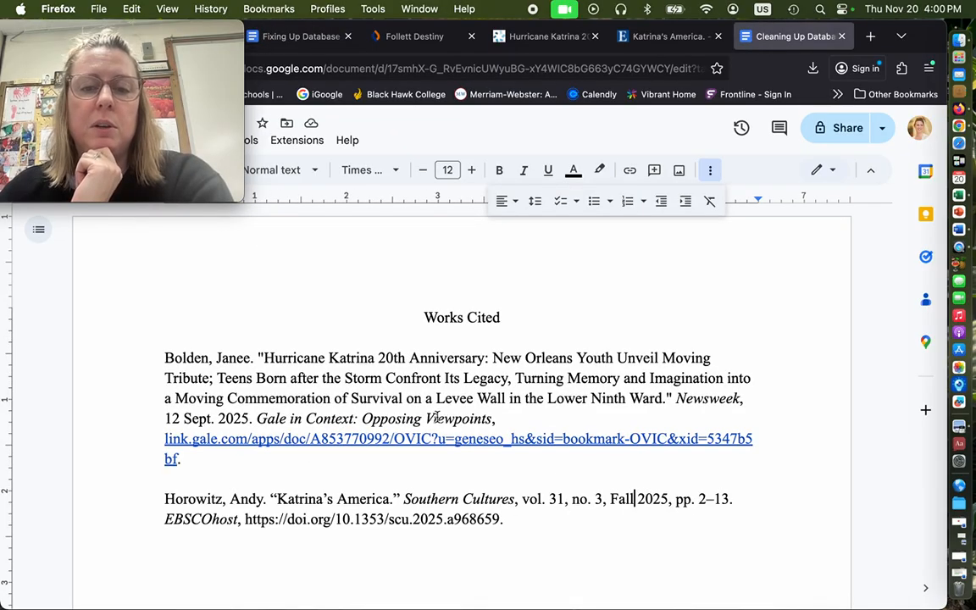
pyautogui.moveTo(522, 498); pyautogui.dragTo(604, 499)
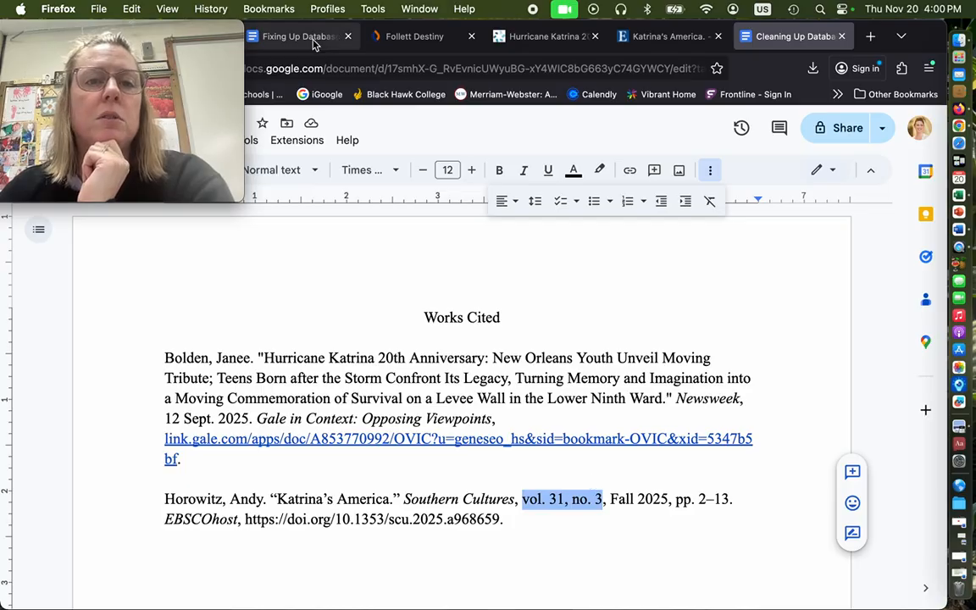
pyautogui.click(285, 38)
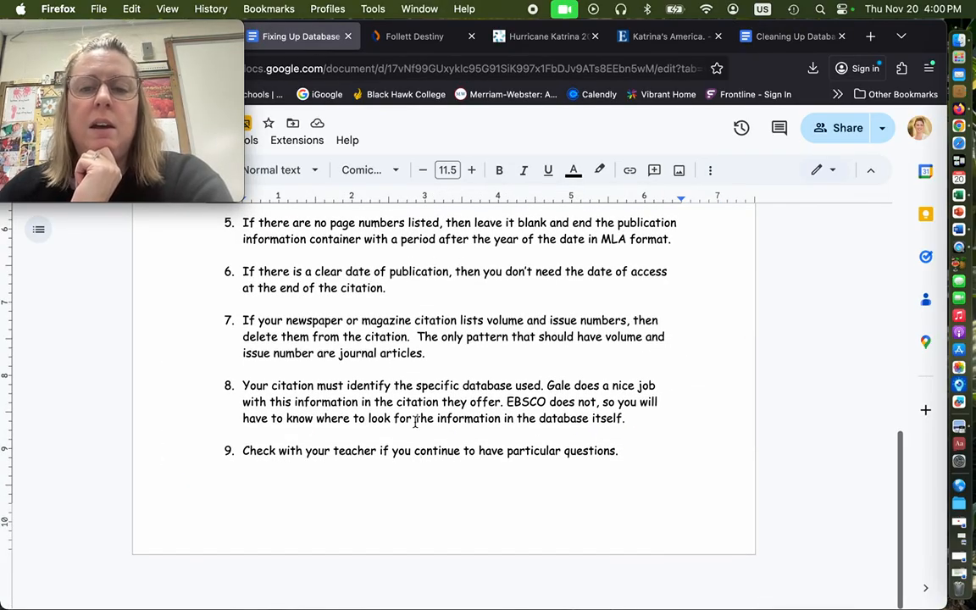
pyautogui.click(779, 39)
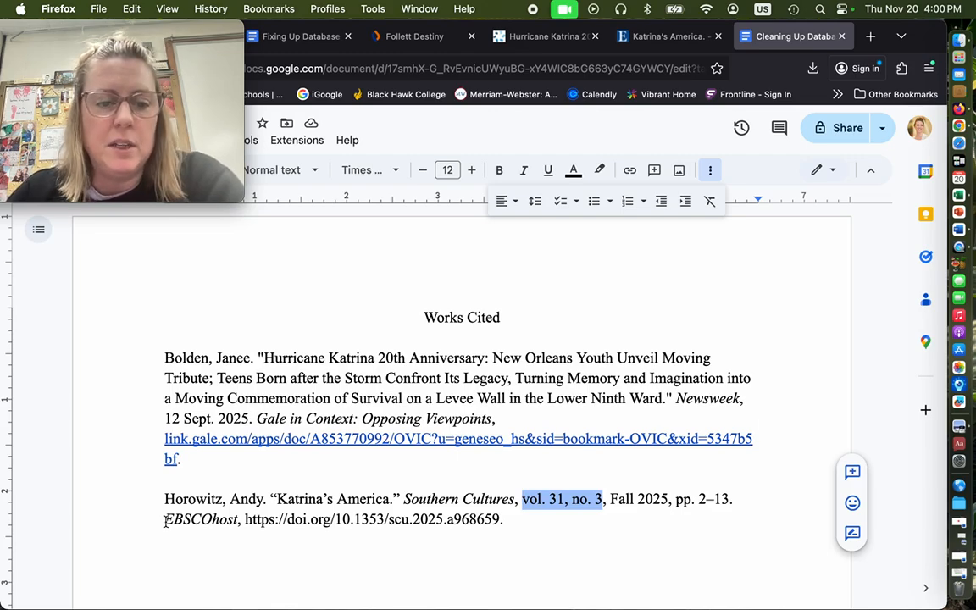
# Look up the article's database on the EBSCO page and replace "EBSCOhost" in the journal citation with "Academic Search Complete" in italics
pyautogui.moveTo(166, 520); pyautogui.dragTo(238, 519)
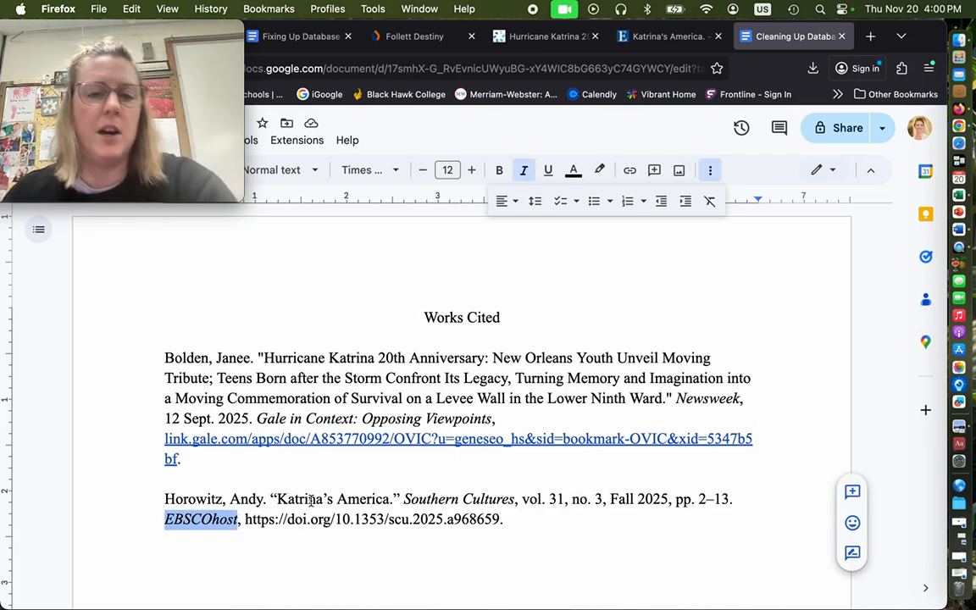
pyautogui.click(664, 39)
pyautogui.scroll(-2, 368, 415)
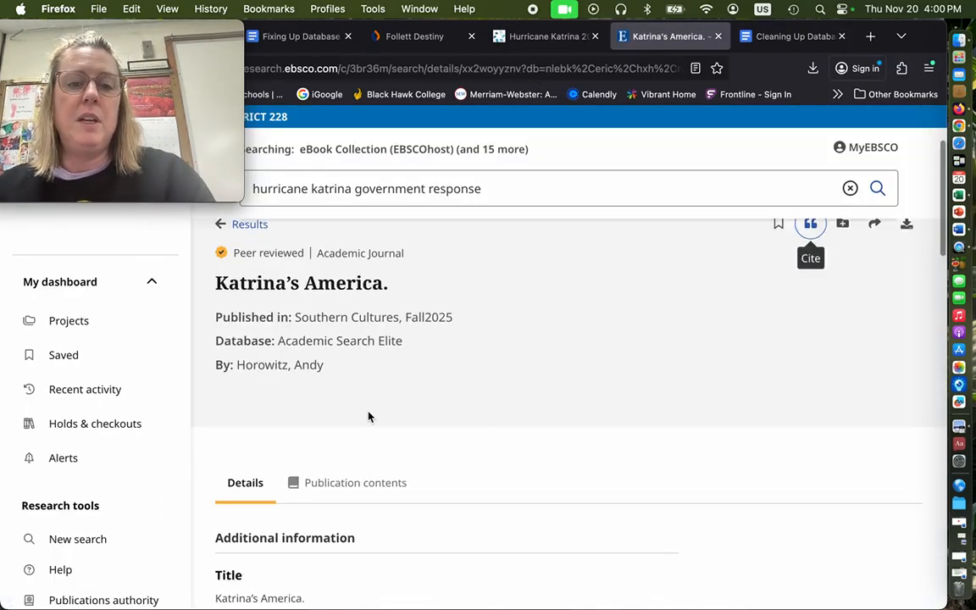
pyautogui.scroll(2, 368, 415)
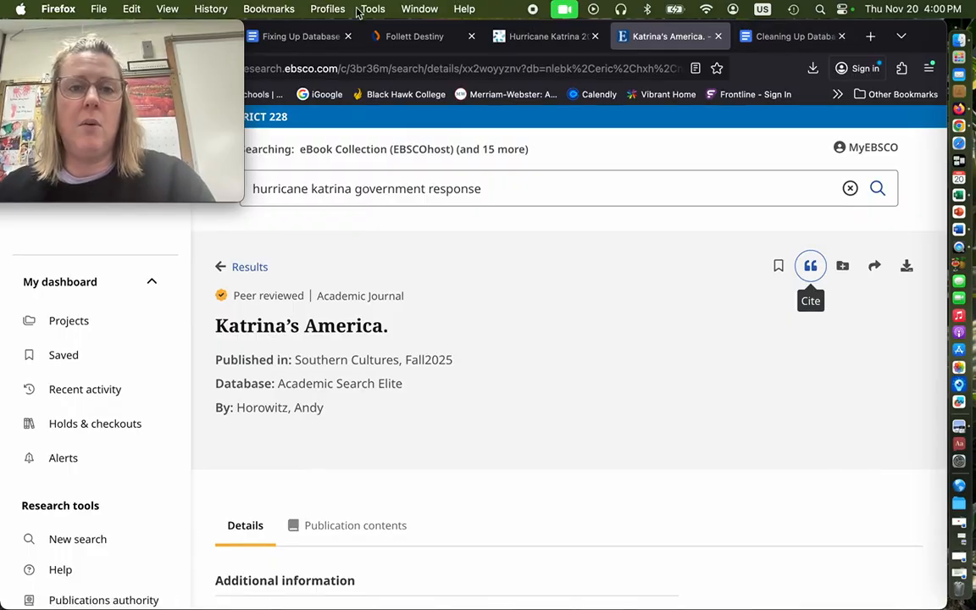
pyautogui.click(809, 38)
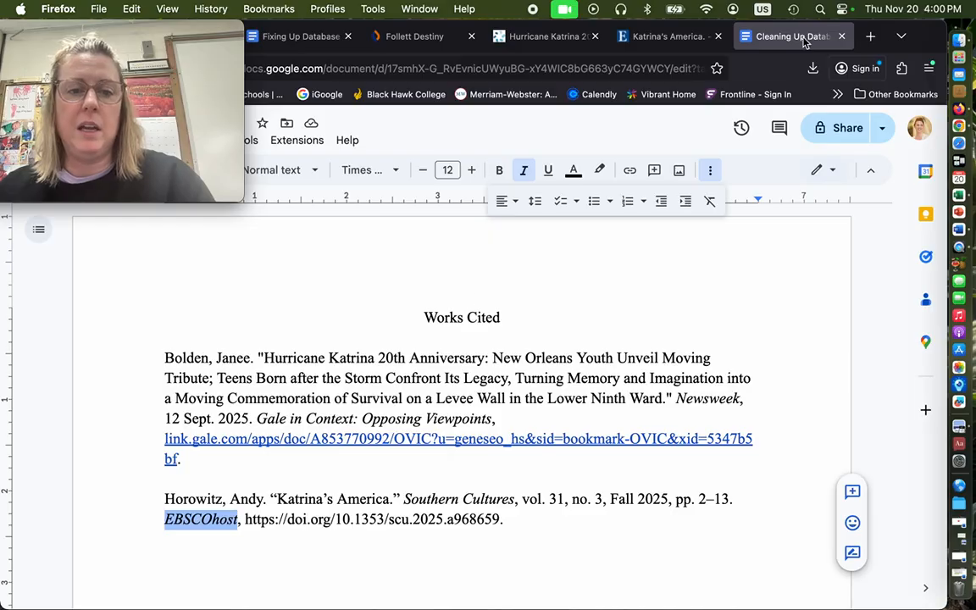
pyautogui.write('A')
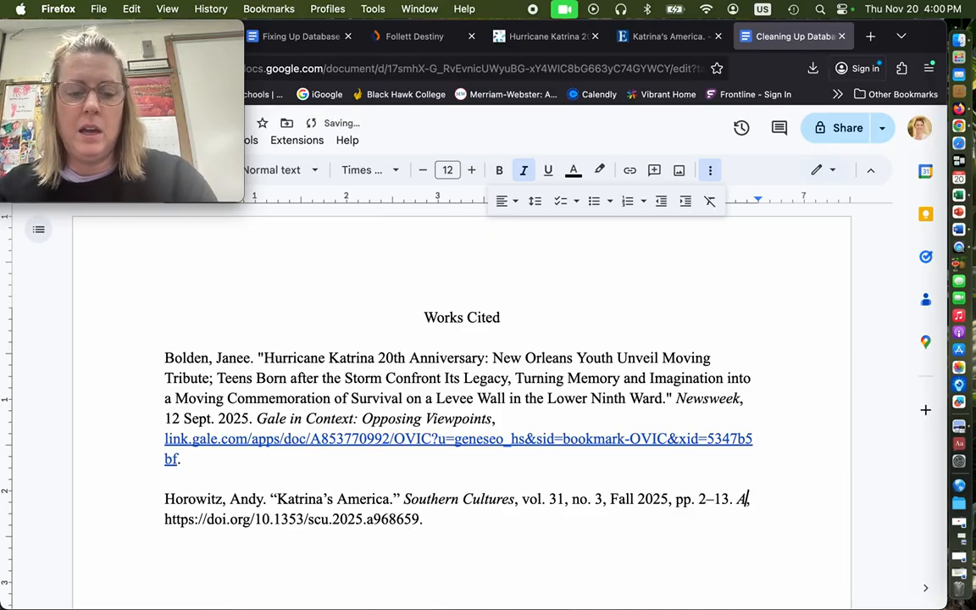
pyautogui.write('cademic Sear')
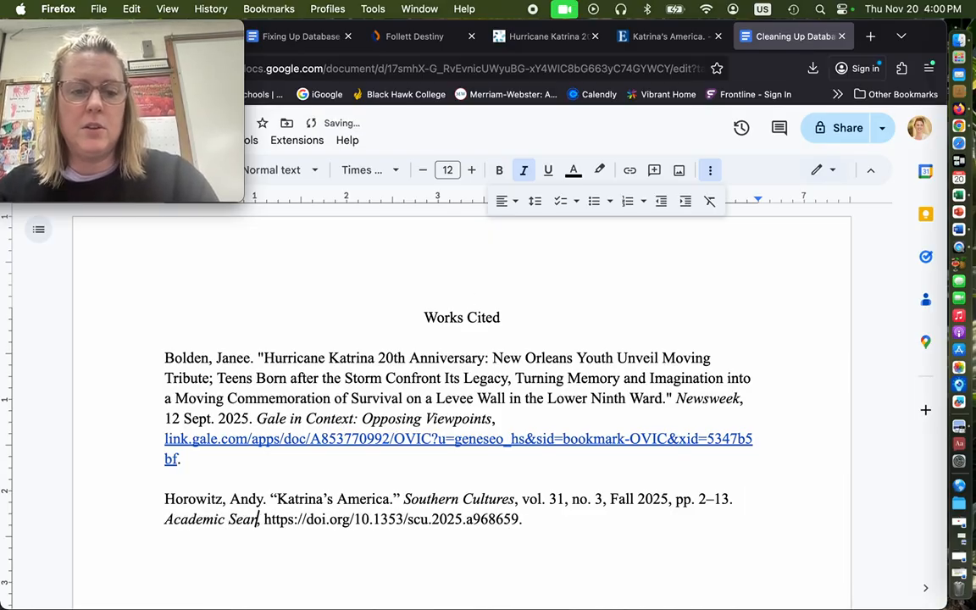
pyautogui.write('ch Comple')
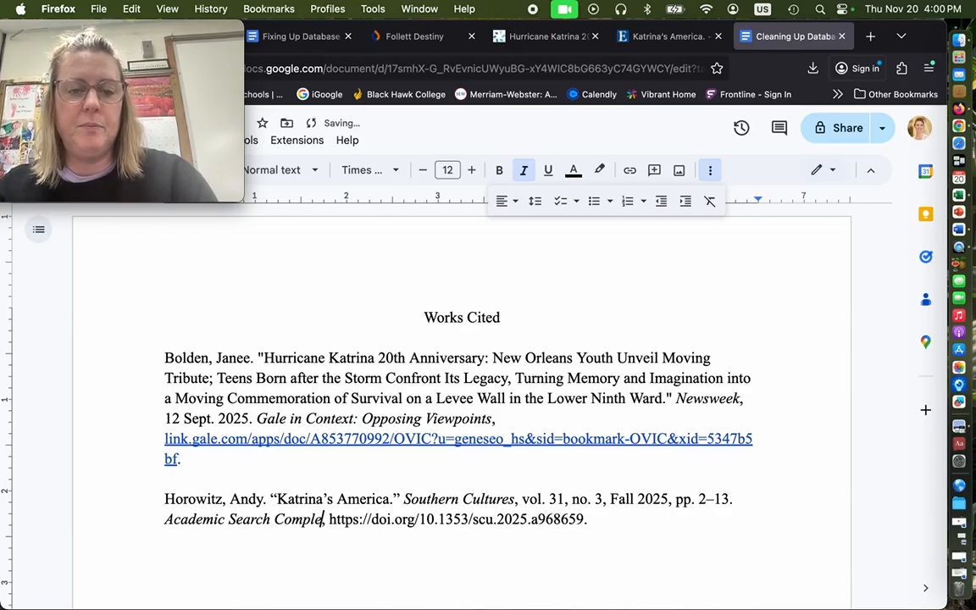
pyautogui.write('te')
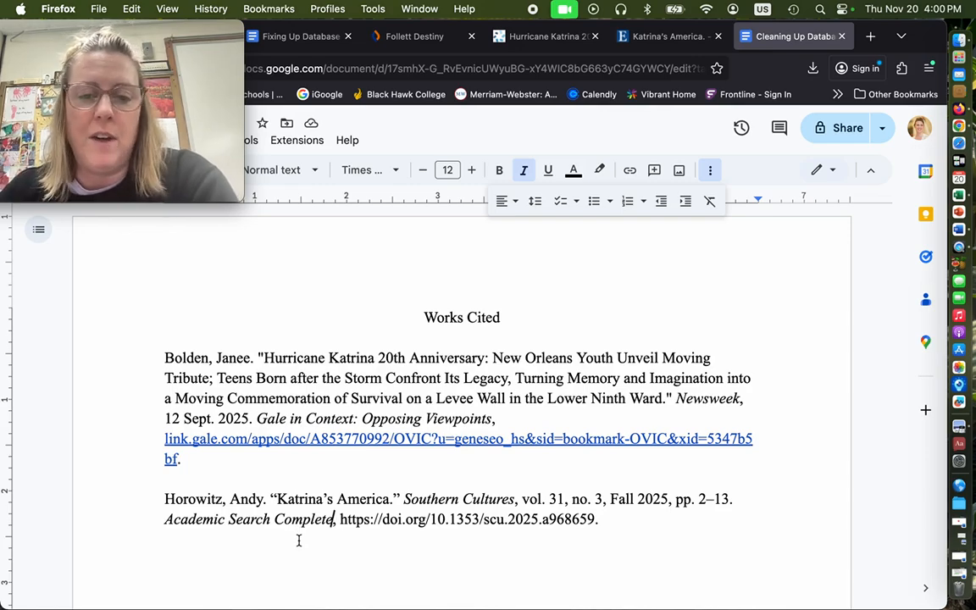
# Examine the DOI in the journal citation and review the citation guide from start to end against the Works Cited entries
pyautogui.doubleClick(393, 519)
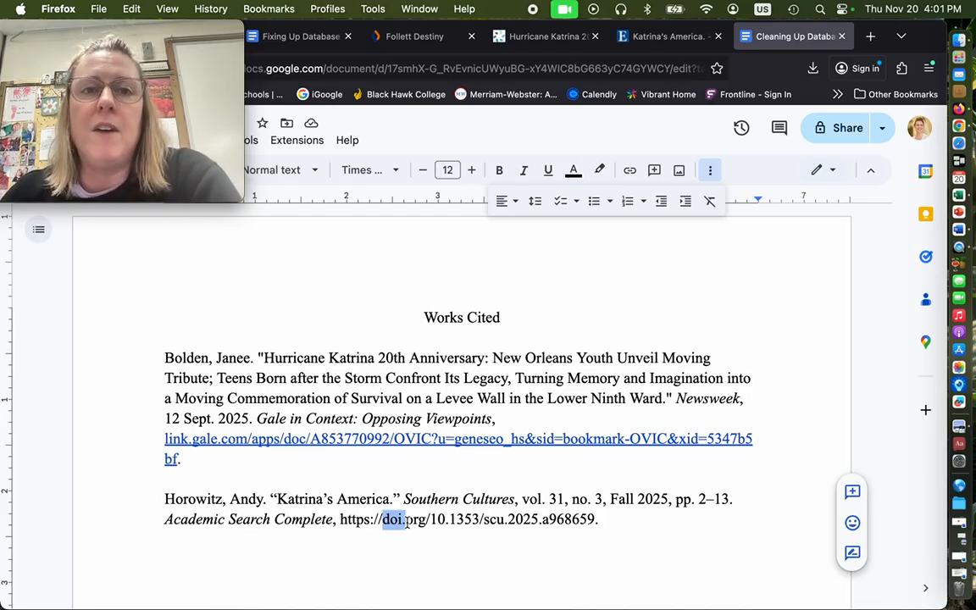
pyautogui.click(313, 42)
pyautogui.scroll(-1, 447, 414)
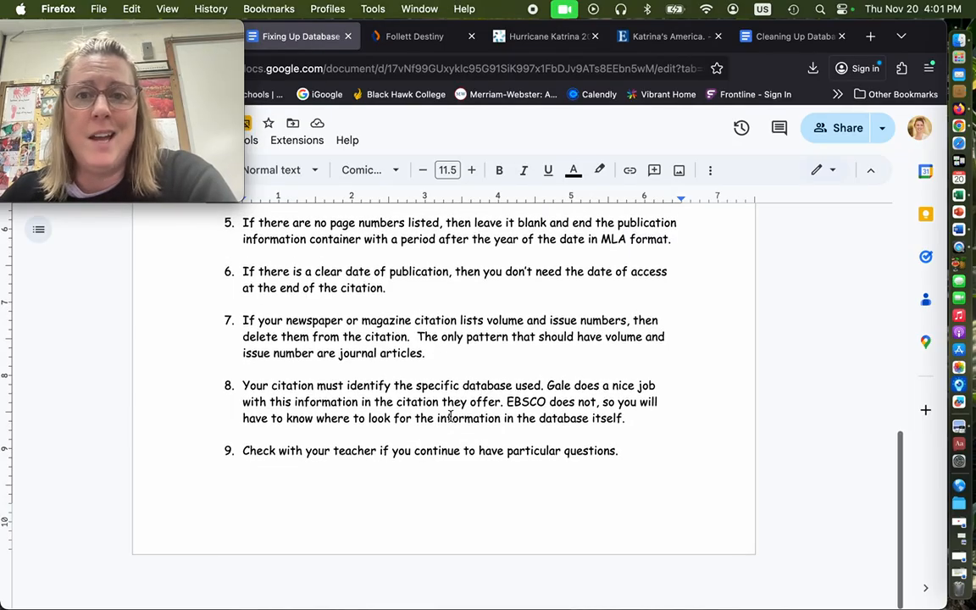
pyautogui.scroll(10, 451, 415)
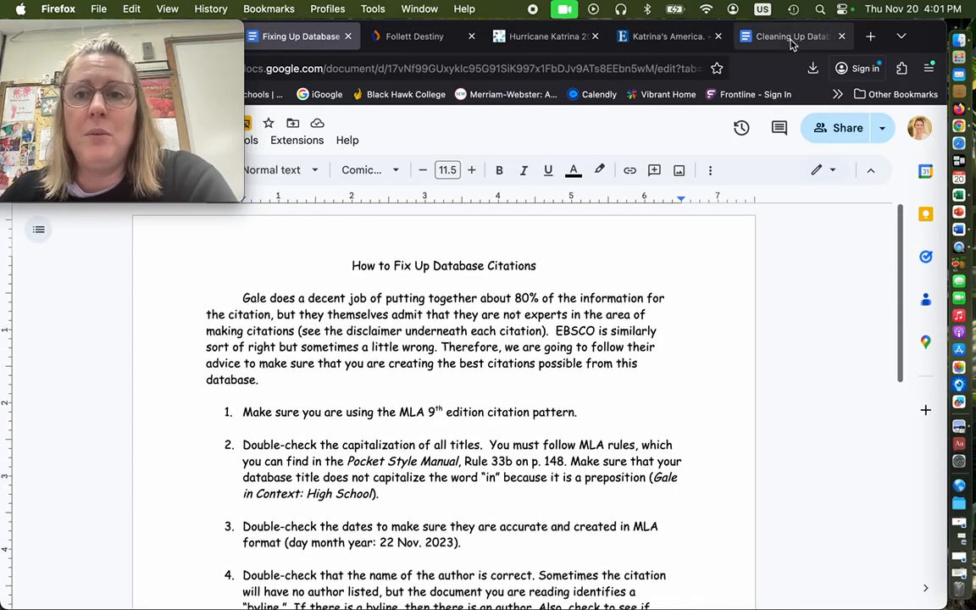
pyautogui.moveTo(236, 200)
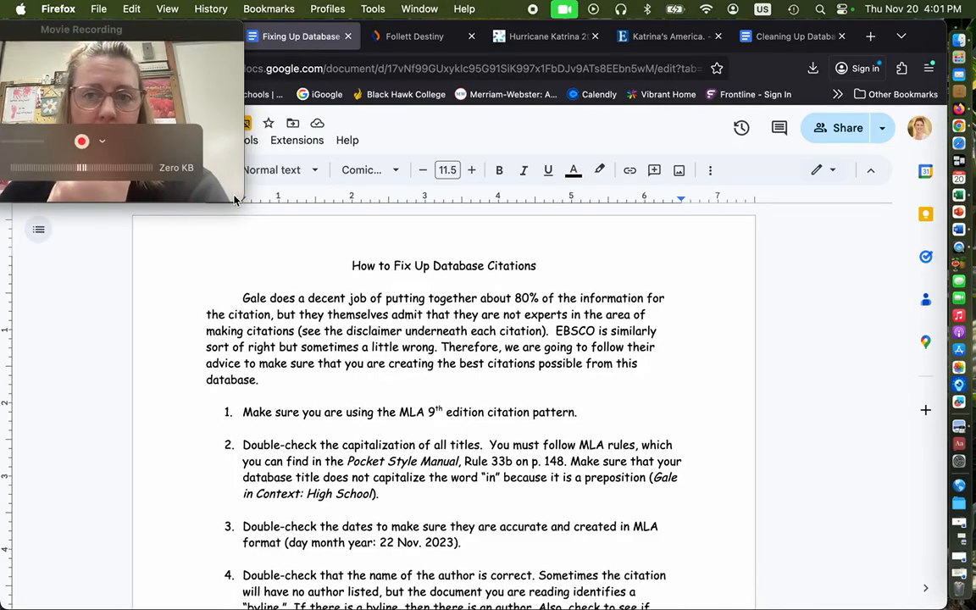
pyautogui.click(809, 47)
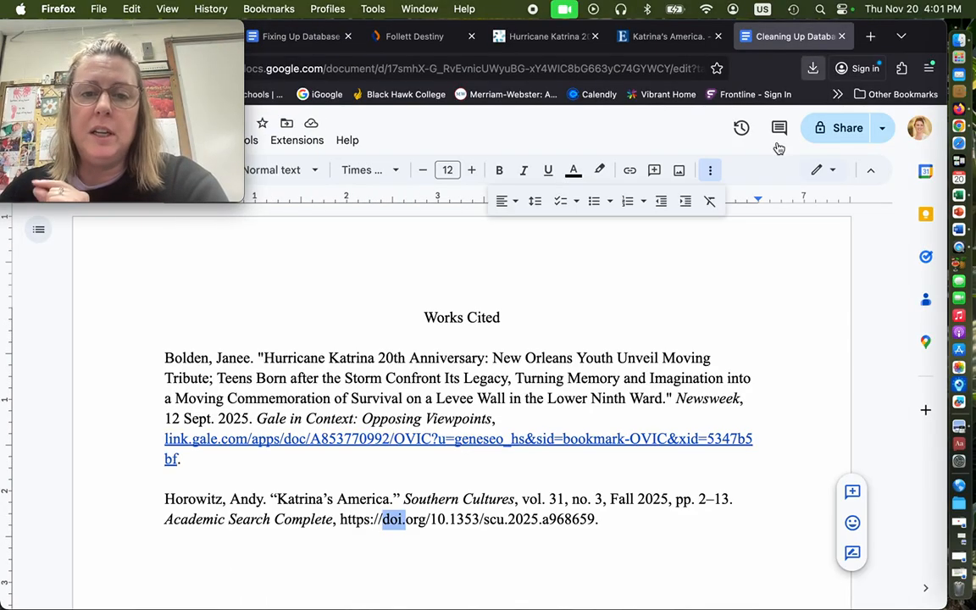